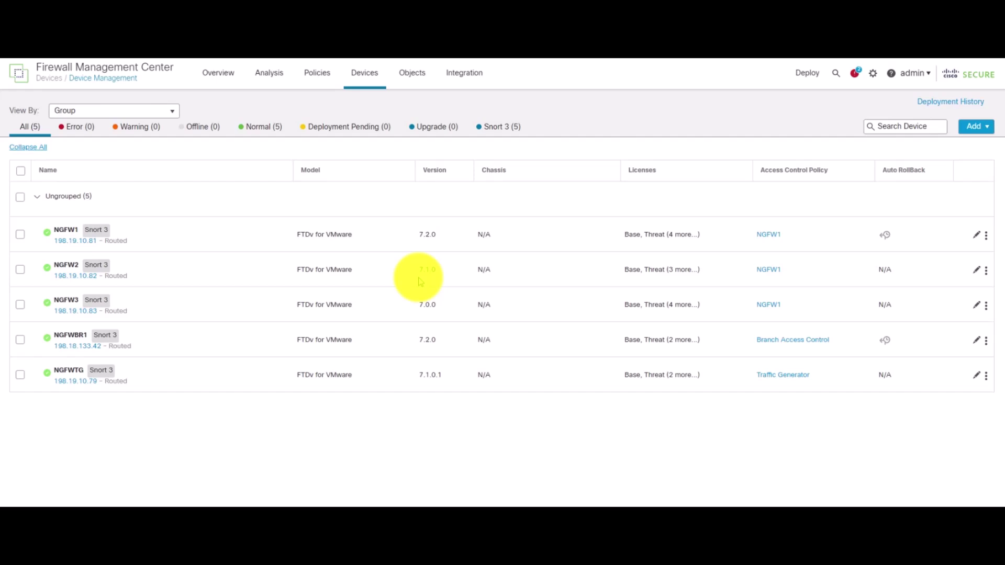
# - Review the Universal Licenses to confirm NGFW1 and NGFW3 hold AnyConnect Apex licenses
pyautogui.moveTo(79, 235)
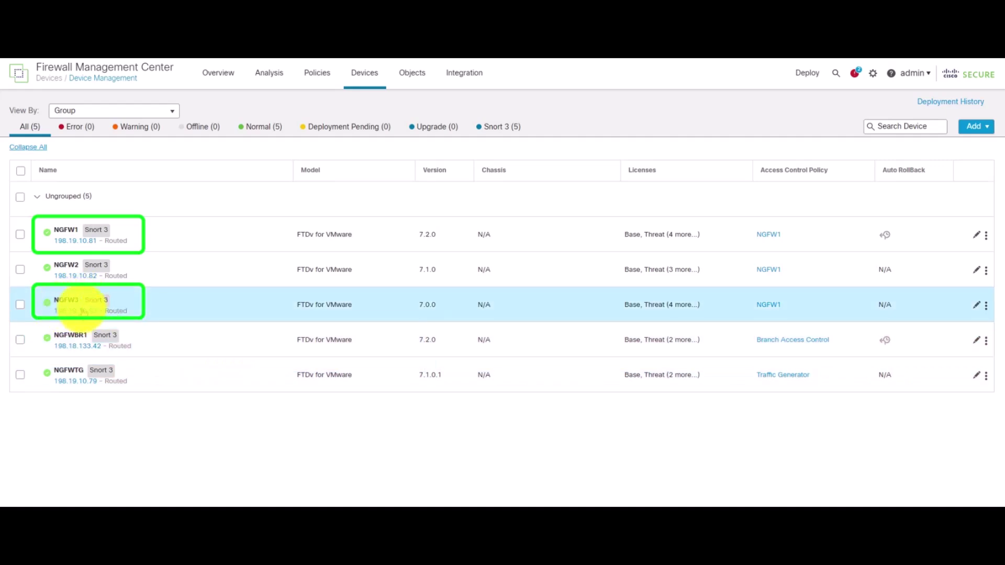
pyautogui.moveTo(84, 311)
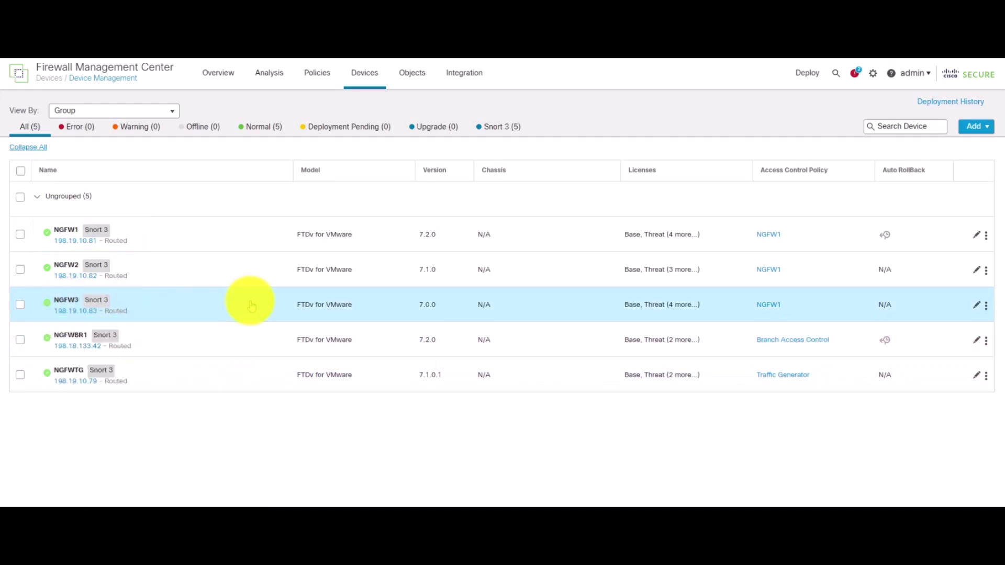
pyautogui.click(872, 73)
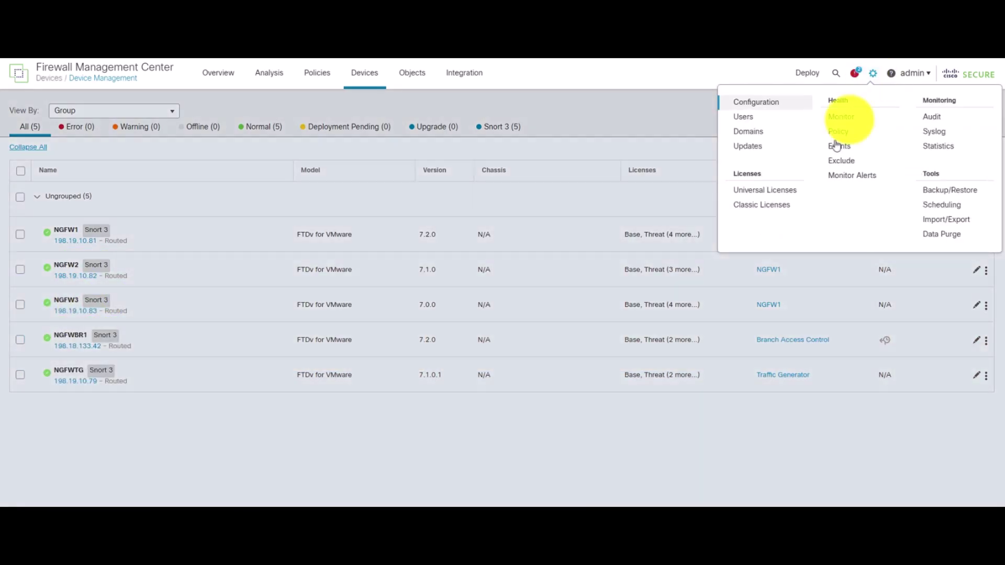
pyautogui.click(746, 194)
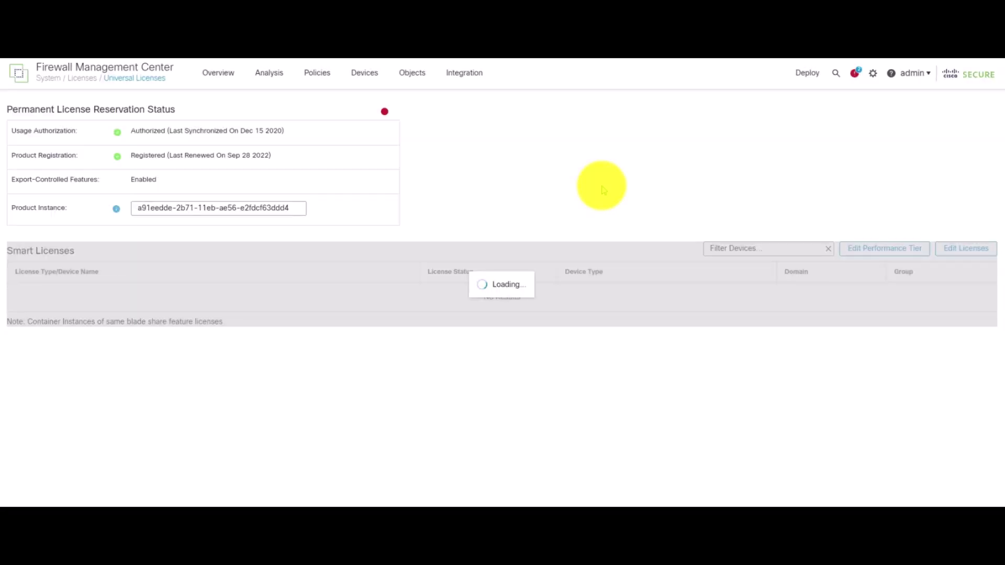
pyautogui.click(954, 250)
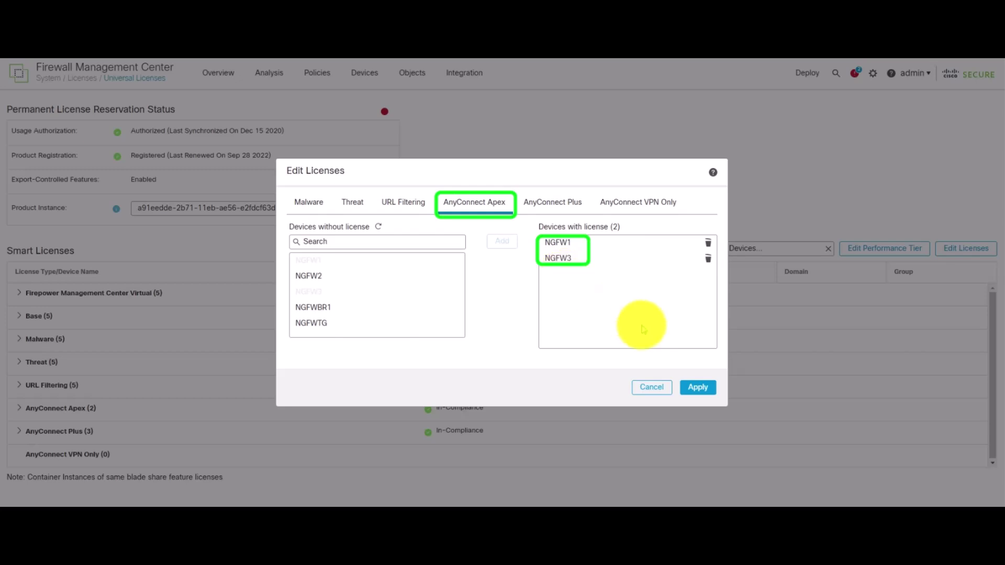
# - Cancel the license editor and view the NGFW1 access control policy's targets: NGFW1, NGFW2, NGFW3
pyautogui.click(664, 387)
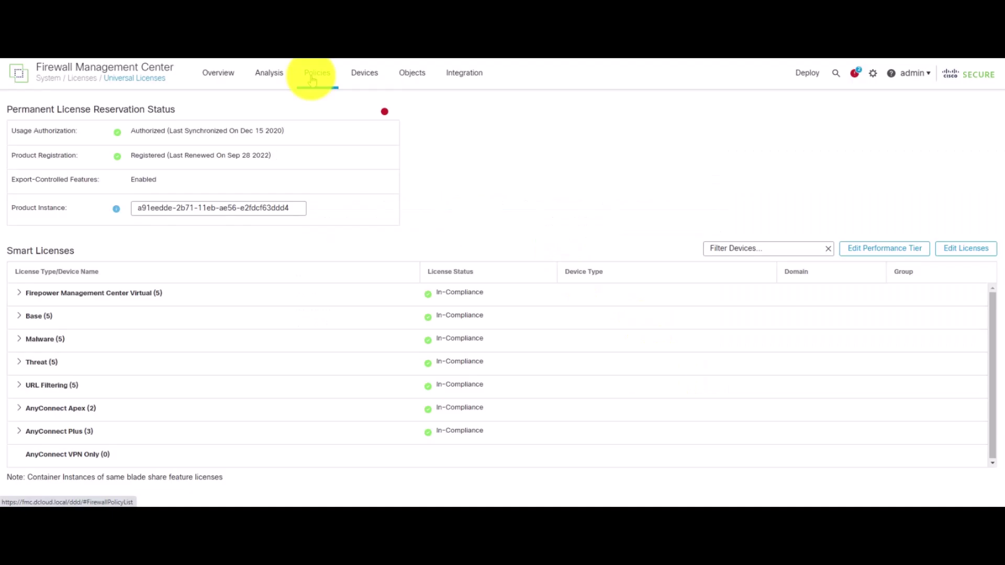
pyautogui.click(317, 73)
pyautogui.click(341, 122)
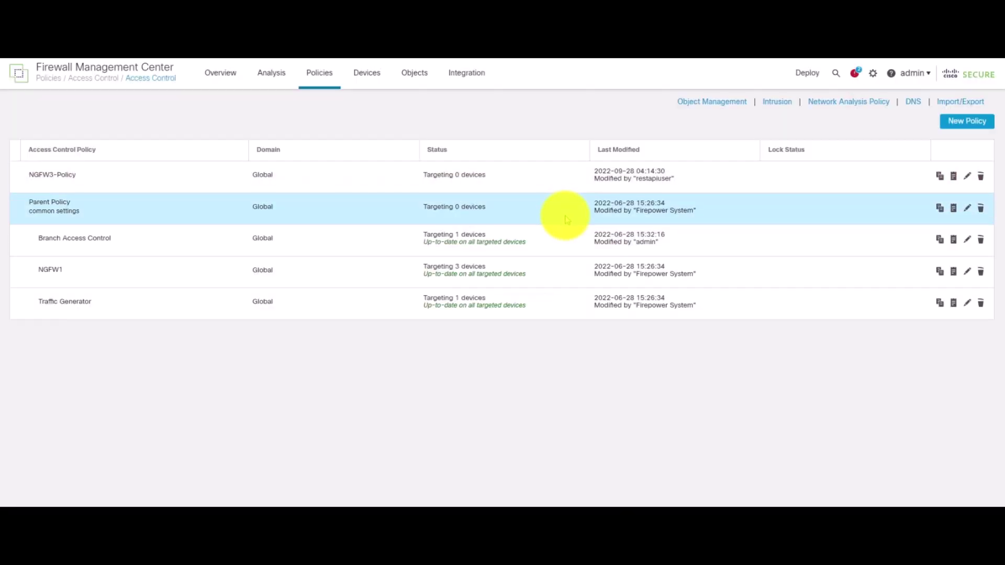
pyautogui.click(966, 271)
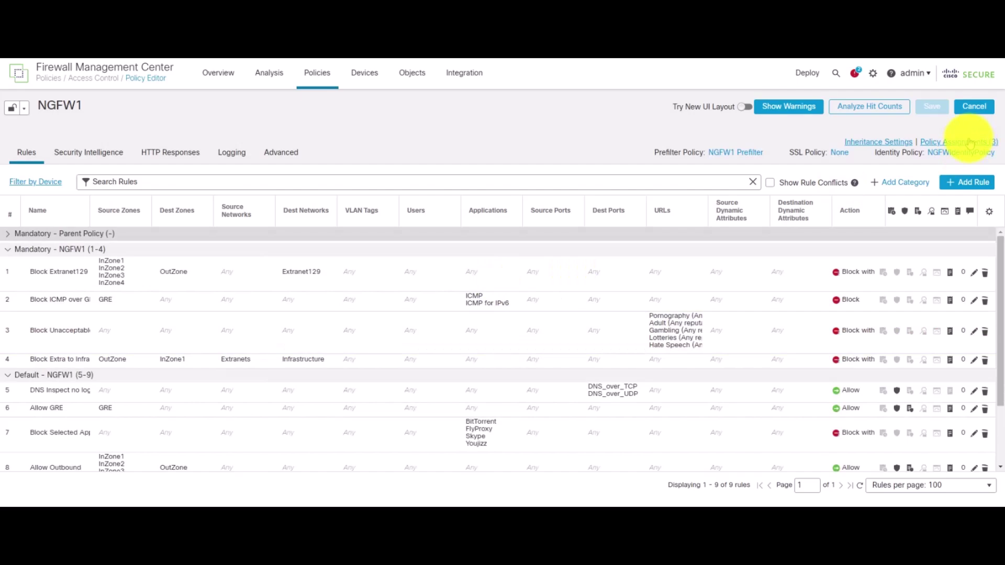
pyautogui.click(969, 142)
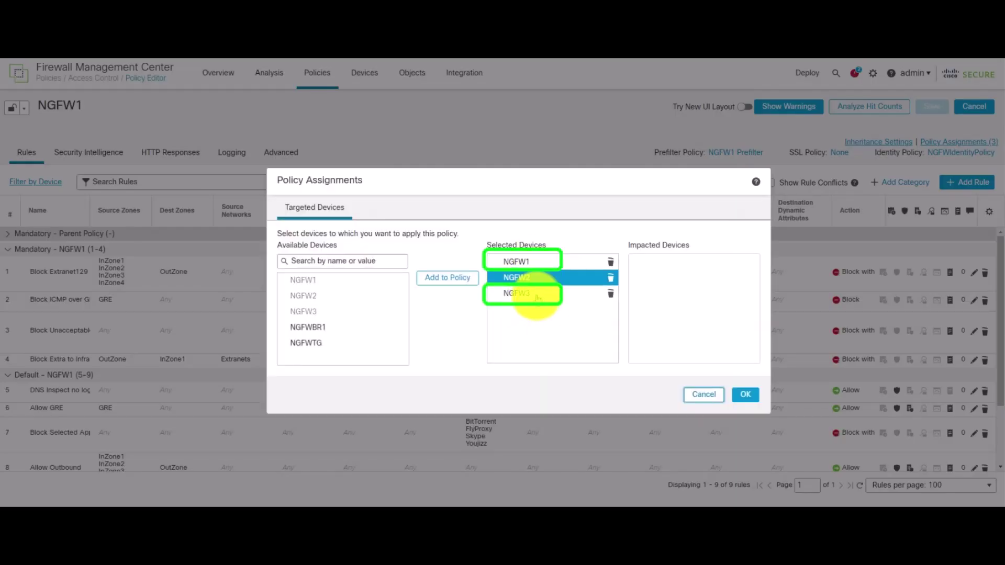
# - Add NGFW3 alongside NGFW1 to the Corp VPN remote access policy's targeted devices and save
pyautogui.click(704, 394)
pyautogui.moveTo(365, 73)
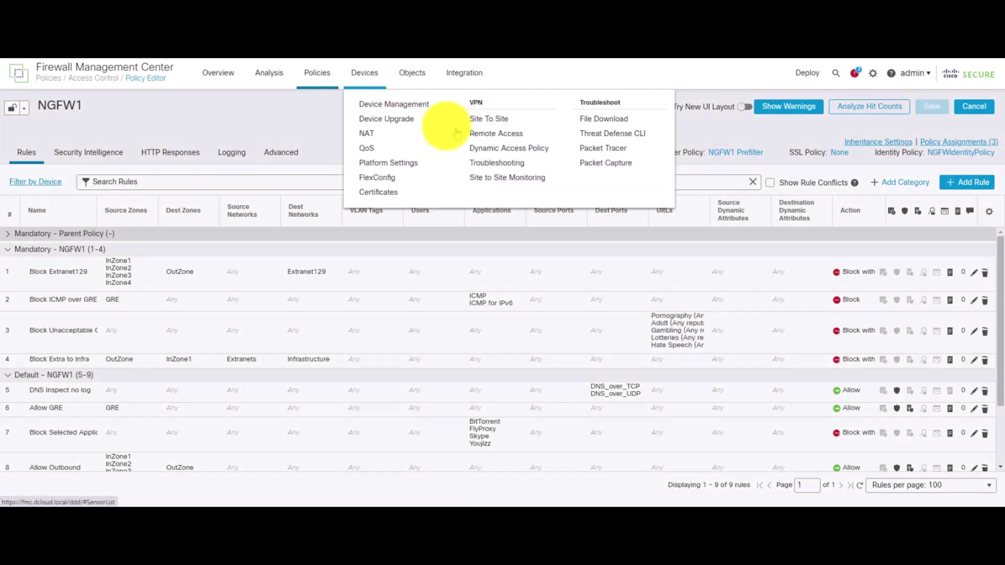
pyautogui.click(482, 135)
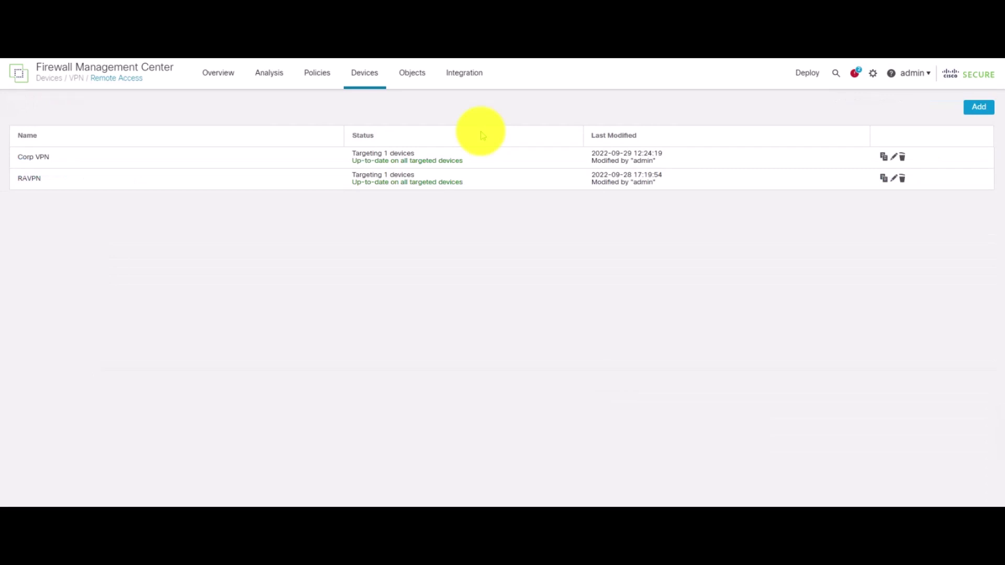
pyautogui.click(894, 157)
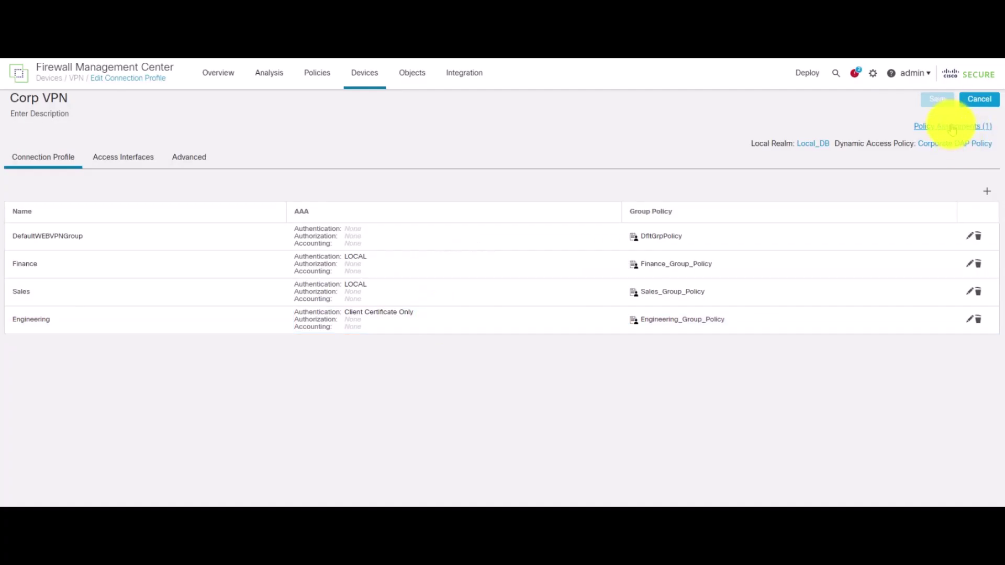
pyautogui.click(953, 128)
pyautogui.click(413, 294)
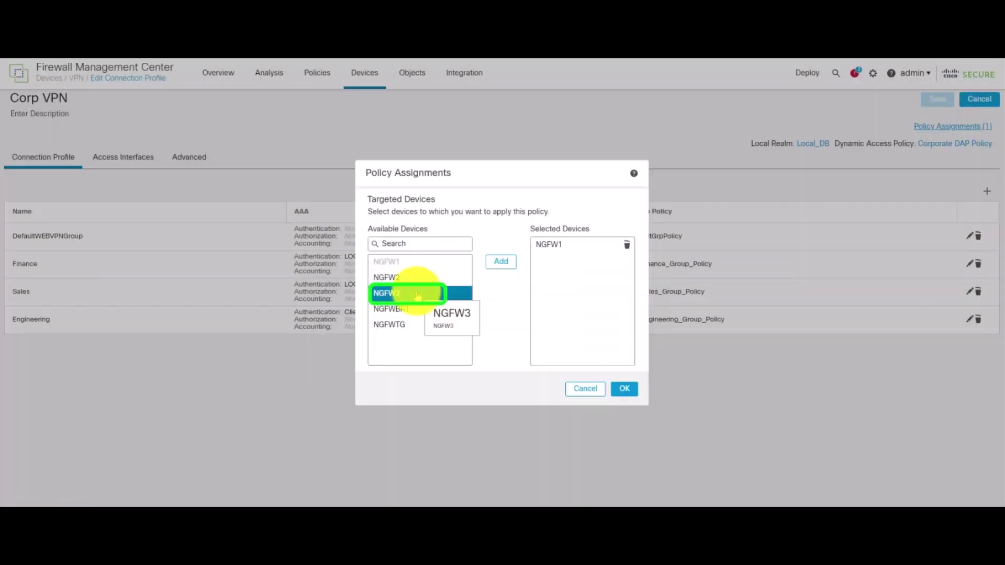
pyautogui.click(494, 265)
pyautogui.click(936, 101)
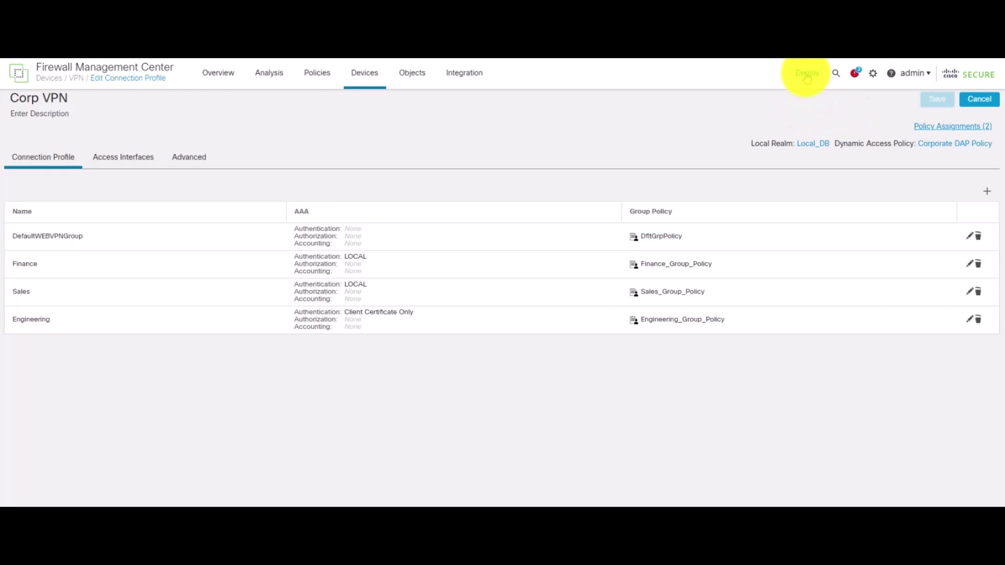
pyautogui.click(806, 75)
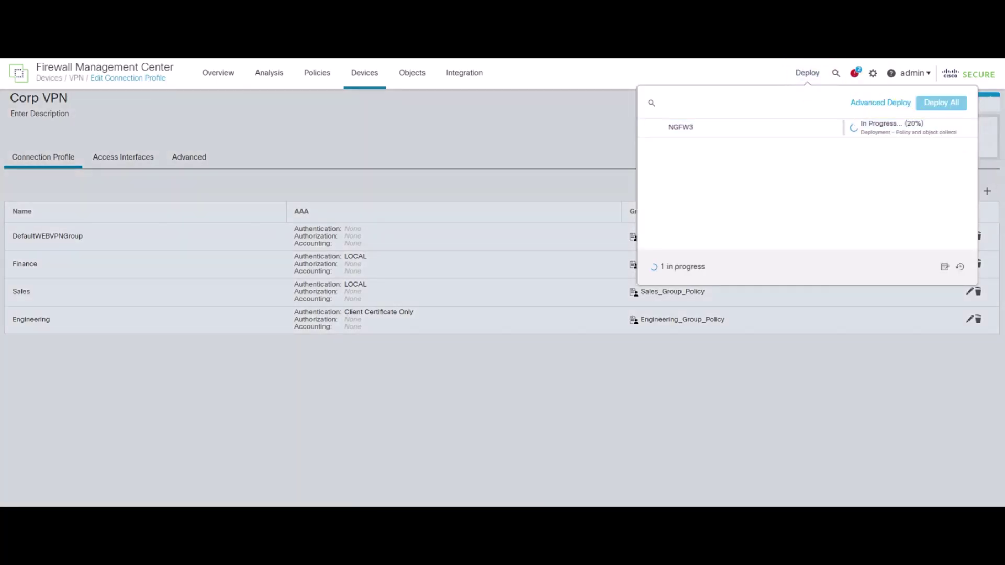
pyautogui.click(852, 416)
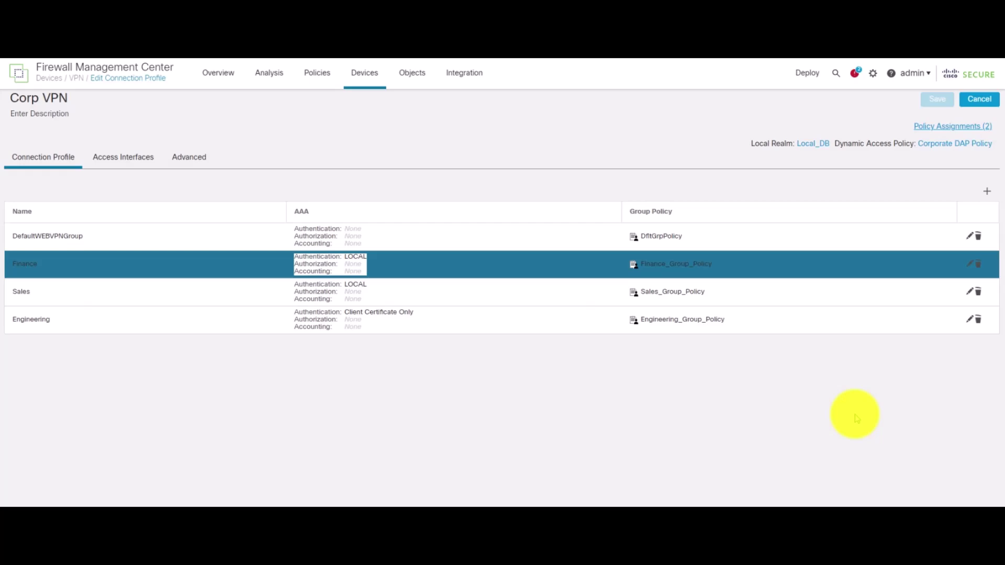
# - Check the Finance VPNPool's NGFW3 override 198.19.10.63–198.19.10.68, then save the profile and Corp VPN policy
pyautogui.click(969, 264)
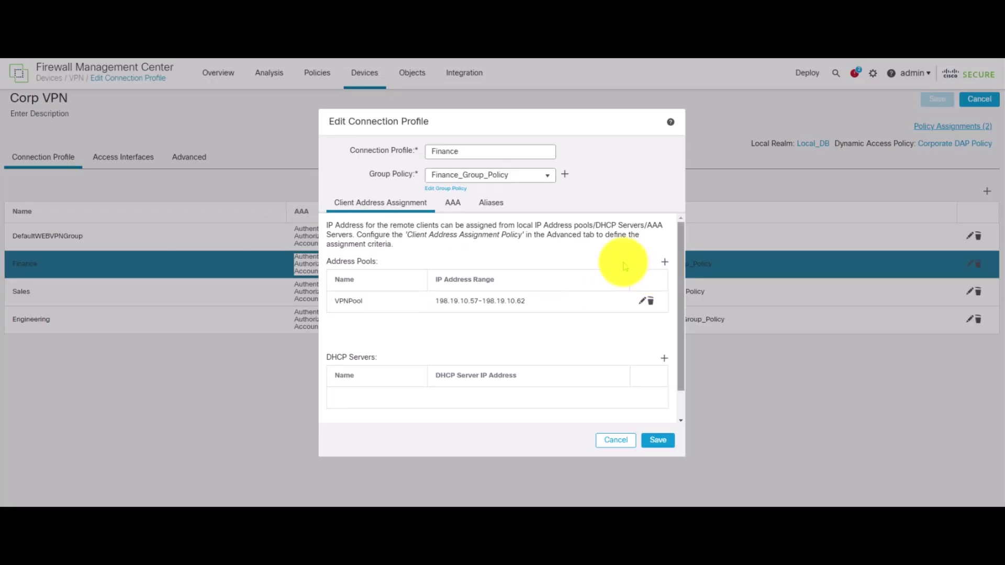
pyautogui.click(642, 304)
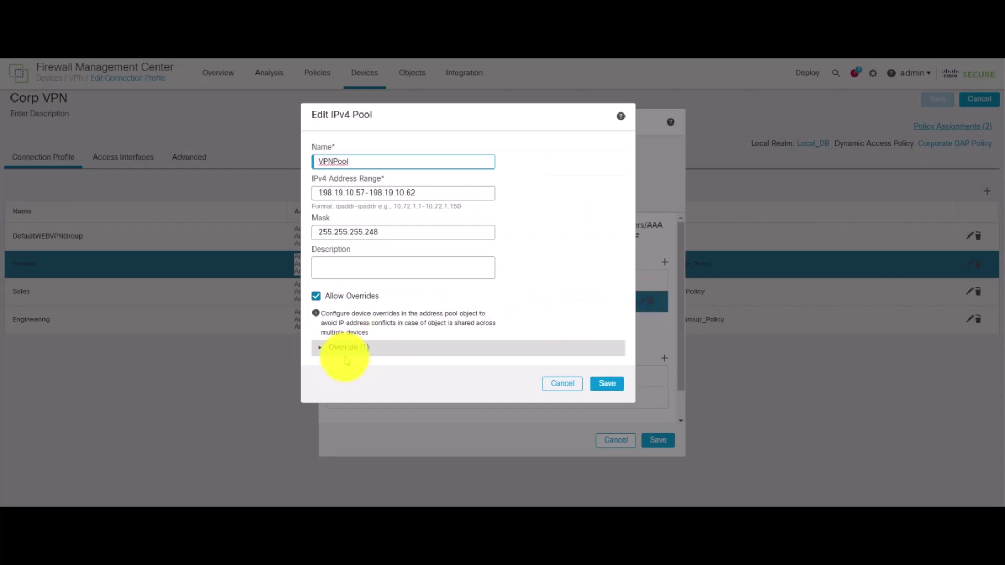
pyautogui.click(320, 350)
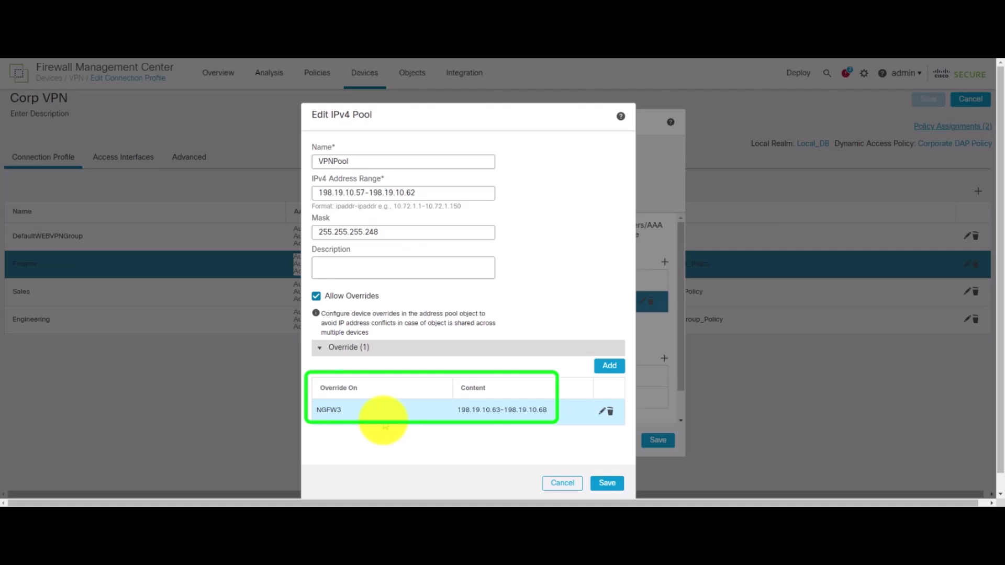
pyautogui.click(607, 483)
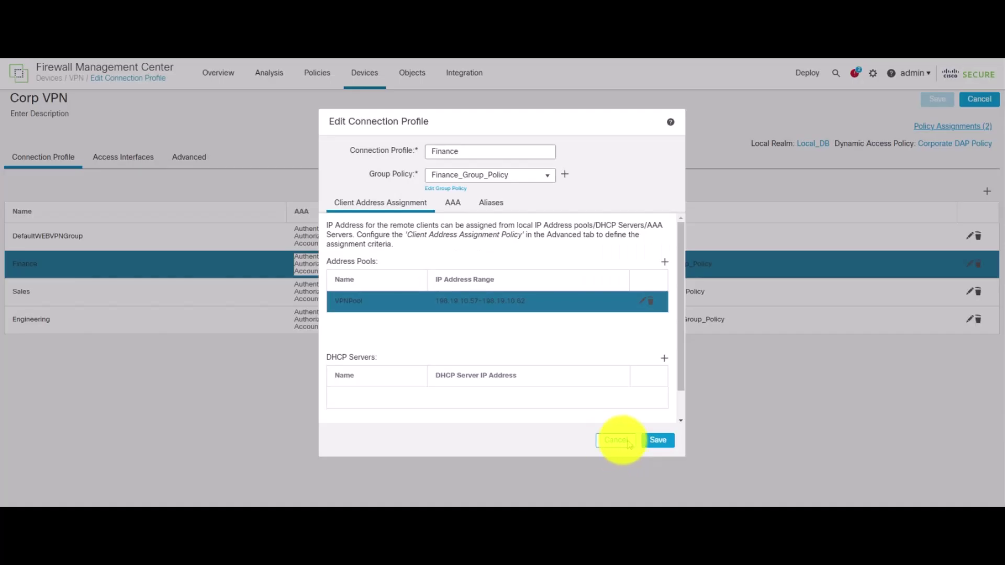
pyautogui.click(664, 443)
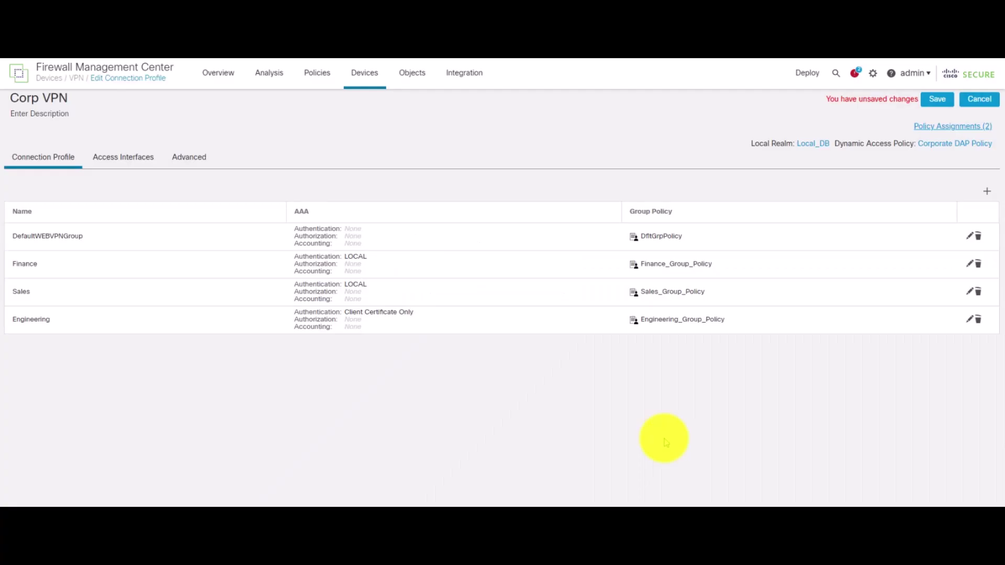
pyautogui.click(937, 99)
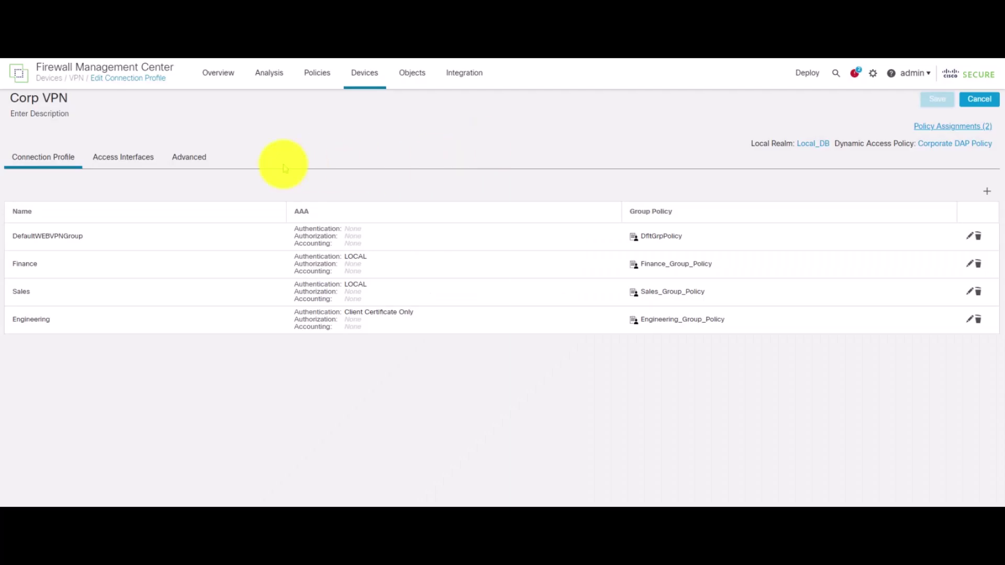
# - Enable load balancing in Corp VPN's Advanced settings and edit its group configuration
pyautogui.click(197, 159)
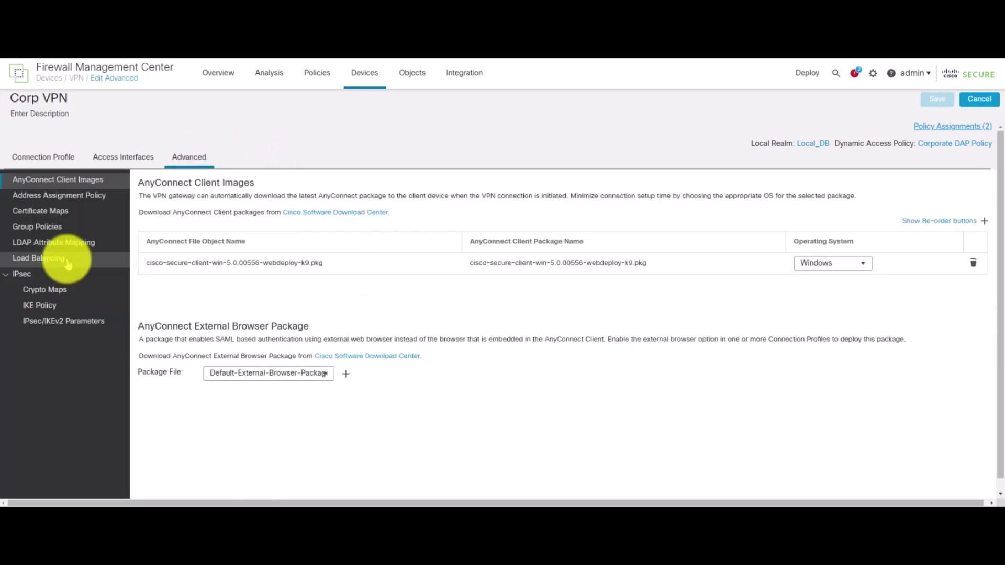
pyautogui.click(49, 261)
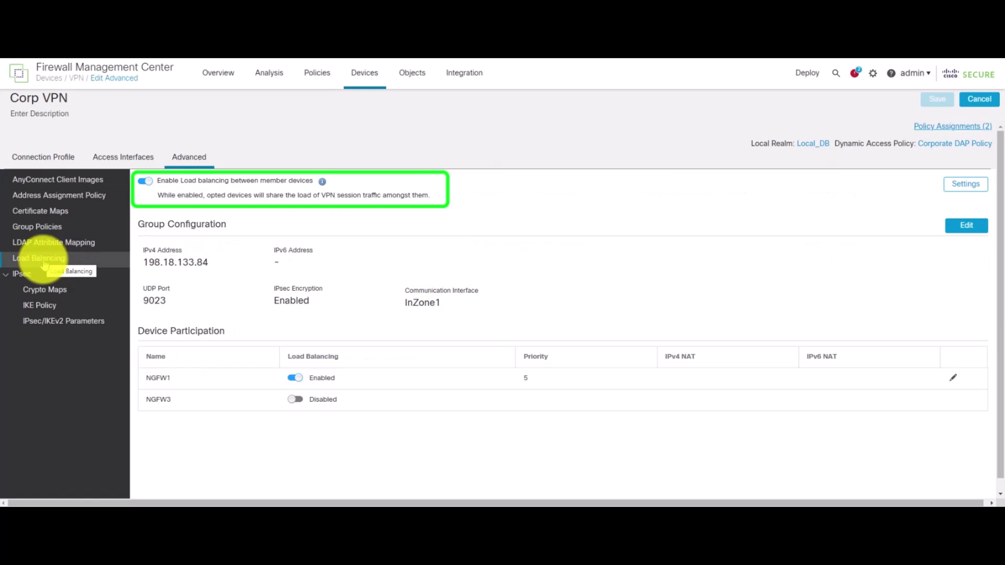
pyautogui.click(146, 183)
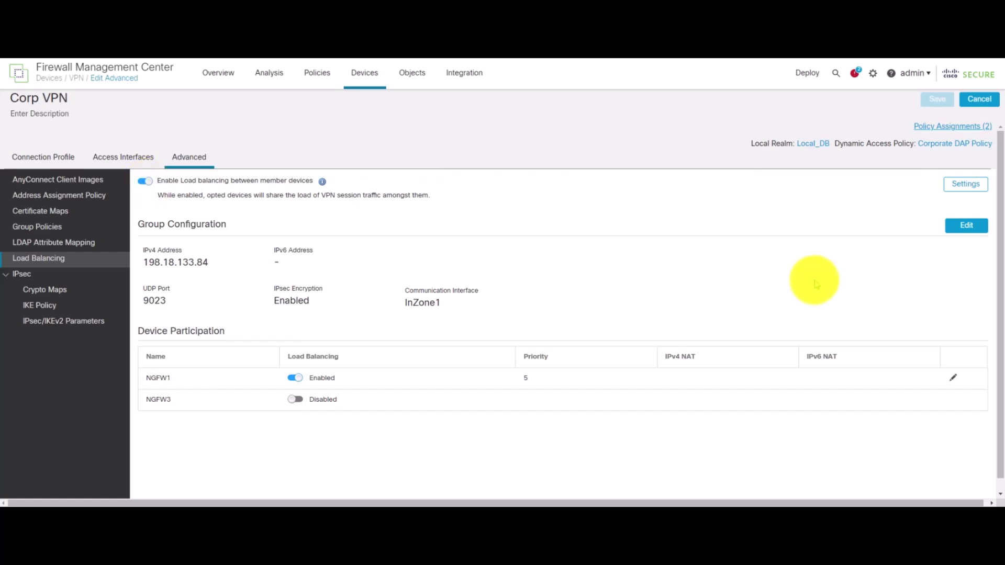
pyautogui.click(967, 226)
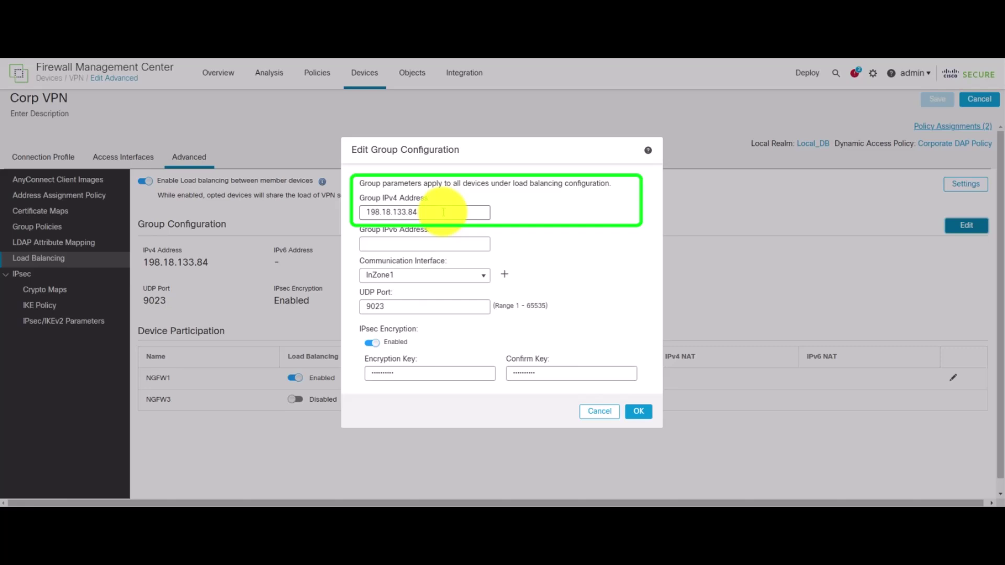
# - Accept the load-balancing group settings: IPv4 198.18.133.84, interface InZone1, UDP port 9023
pyautogui.click(457, 244)
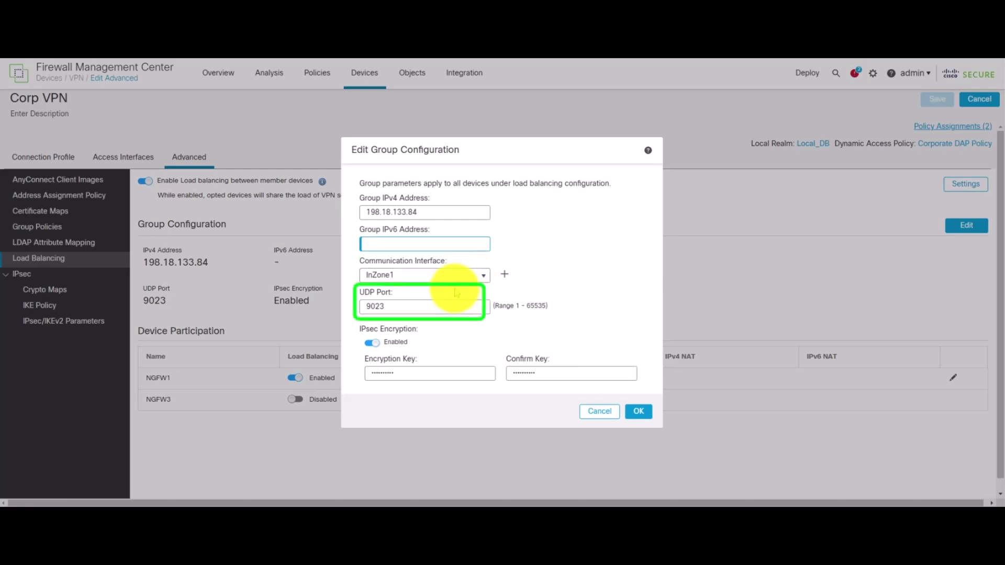
pyautogui.click(638, 411)
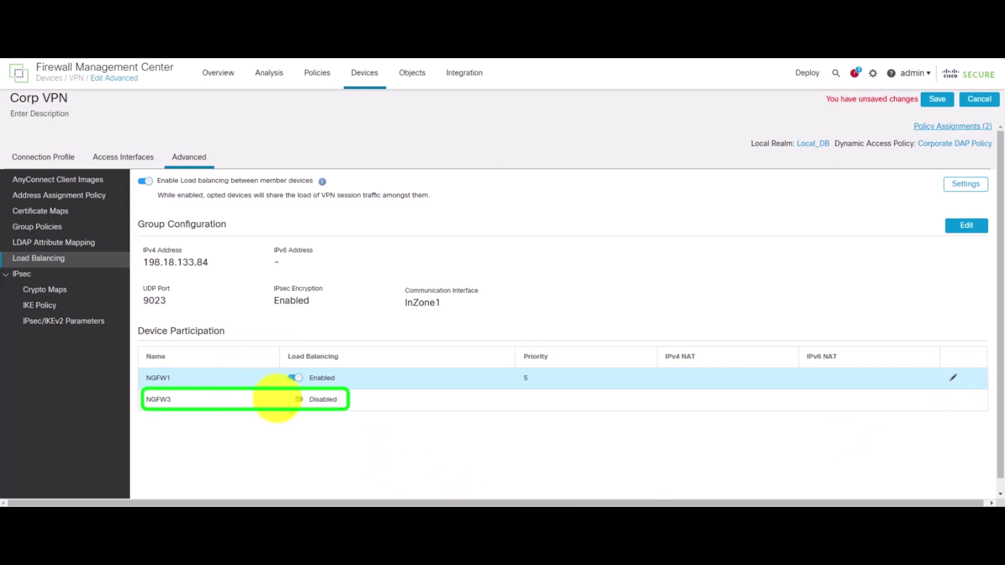
# - Enable NGFW3's load-balancing participation and keep NGFW1's participation priority at 5
pyautogui.click(295, 399)
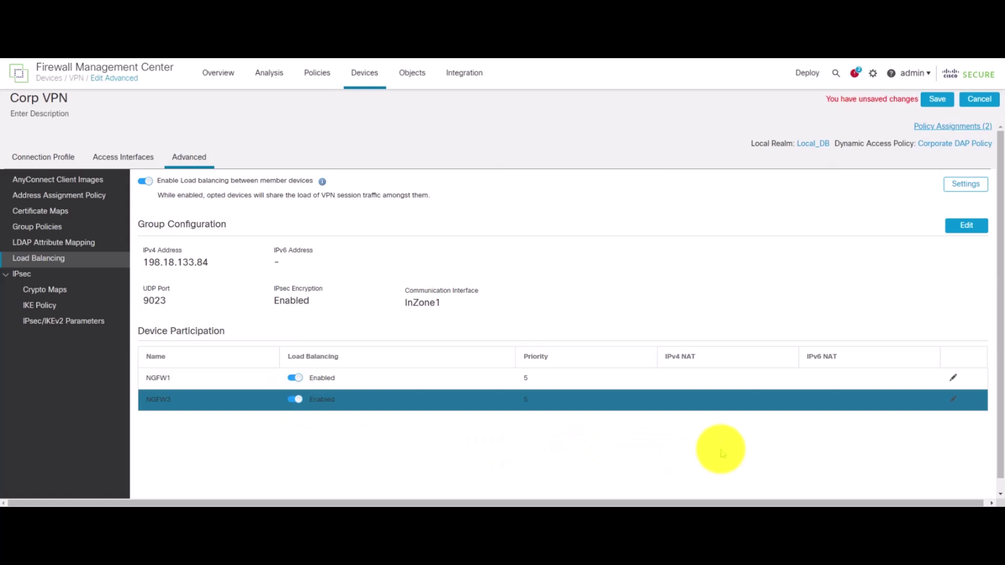
pyautogui.click(953, 379)
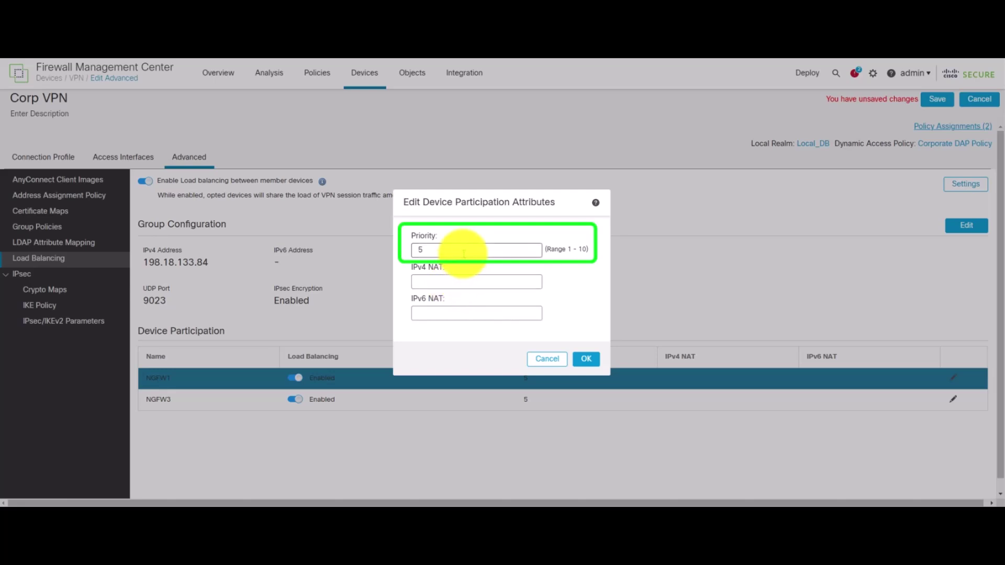
pyautogui.click(586, 359)
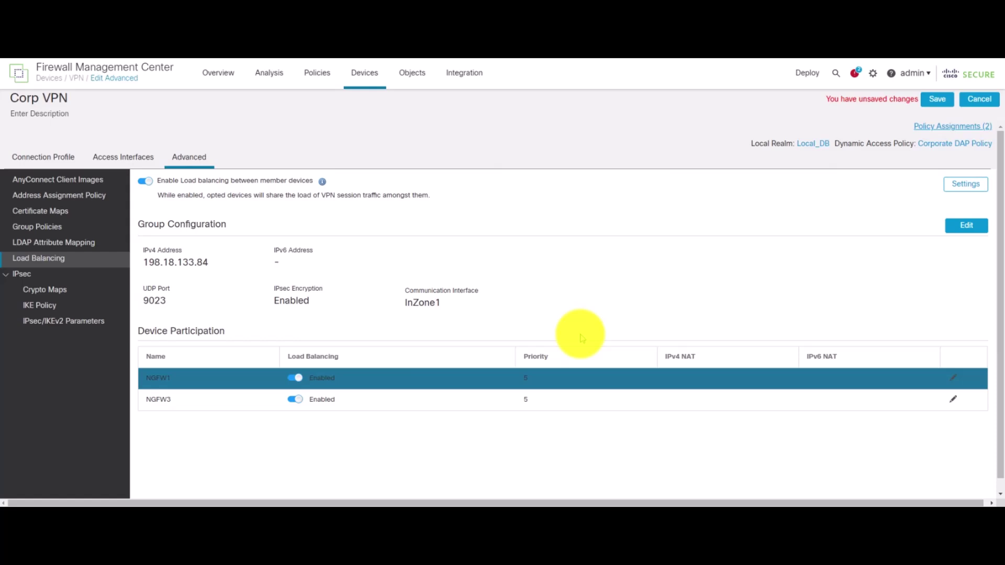
# - Save the Corp VPN changes, review pending deployments, and go to the Threat Defense CLI page
pyautogui.click(937, 101)
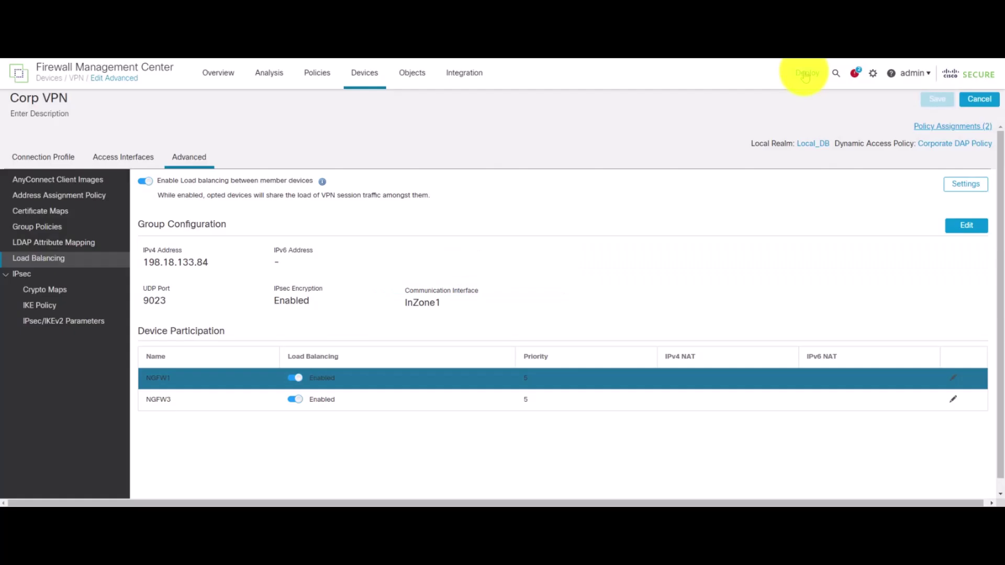
pyautogui.click(806, 74)
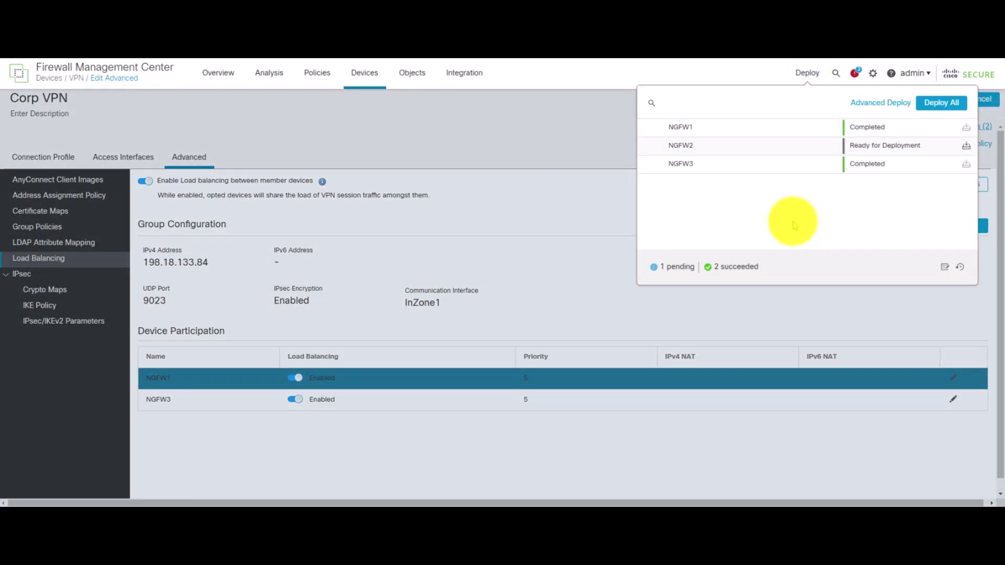
pyautogui.click(497, 120)
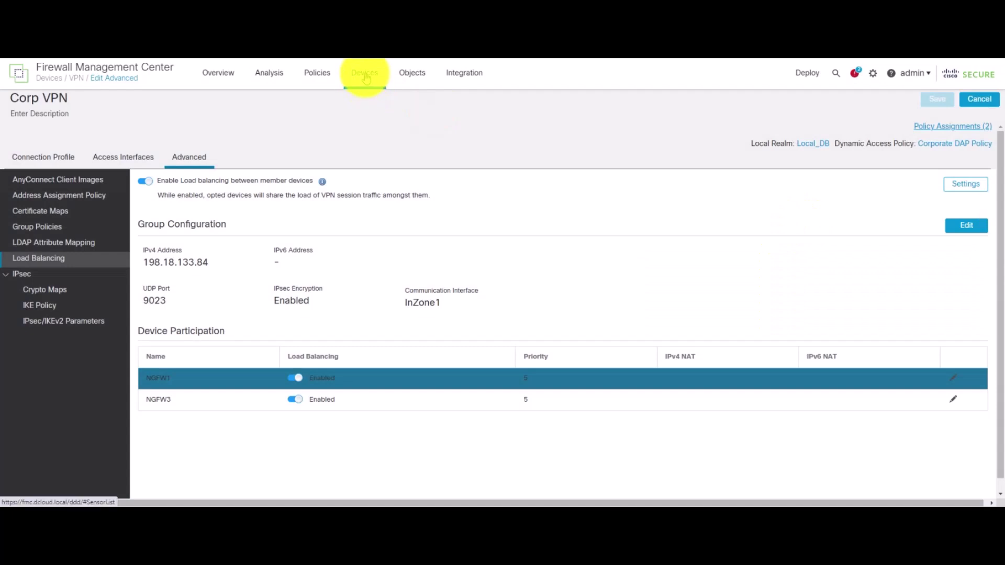
pyautogui.moveTo(367, 78)
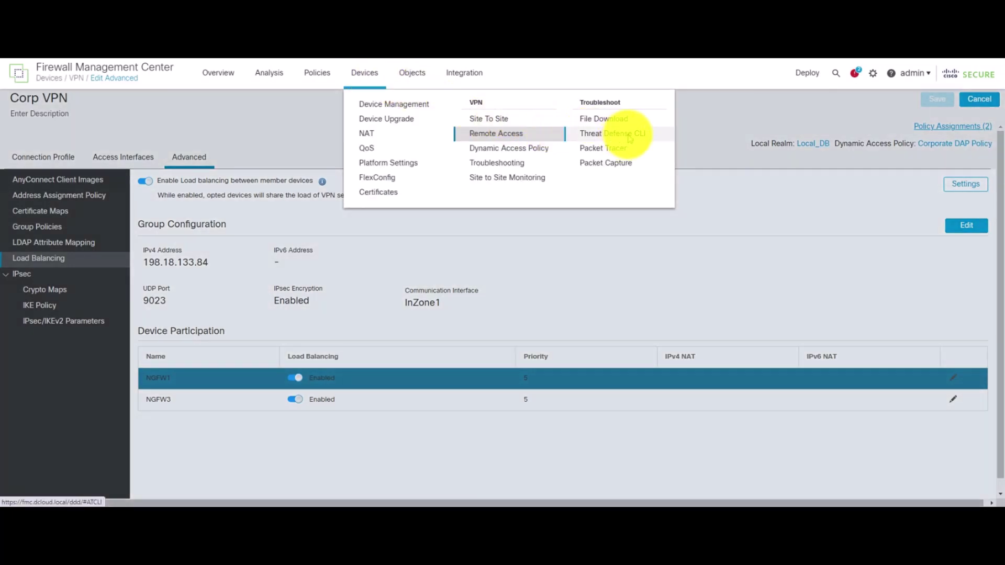
pyautogui.rightClick(603, 134)
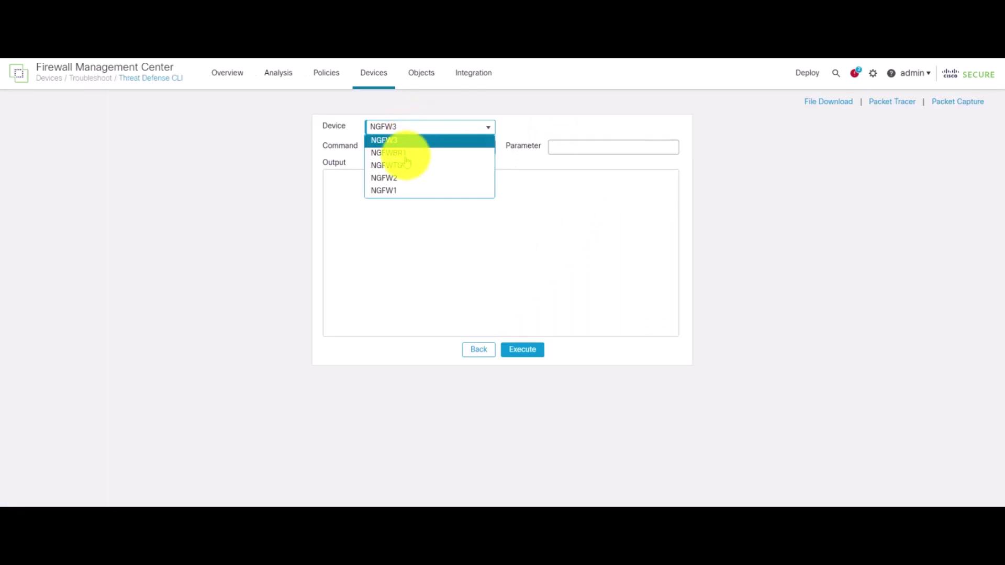
# - Run 'show vpn load-balancing' on NGFW1, removing the stray word 'run' from the parameter
pyautogui.click(393, 191)
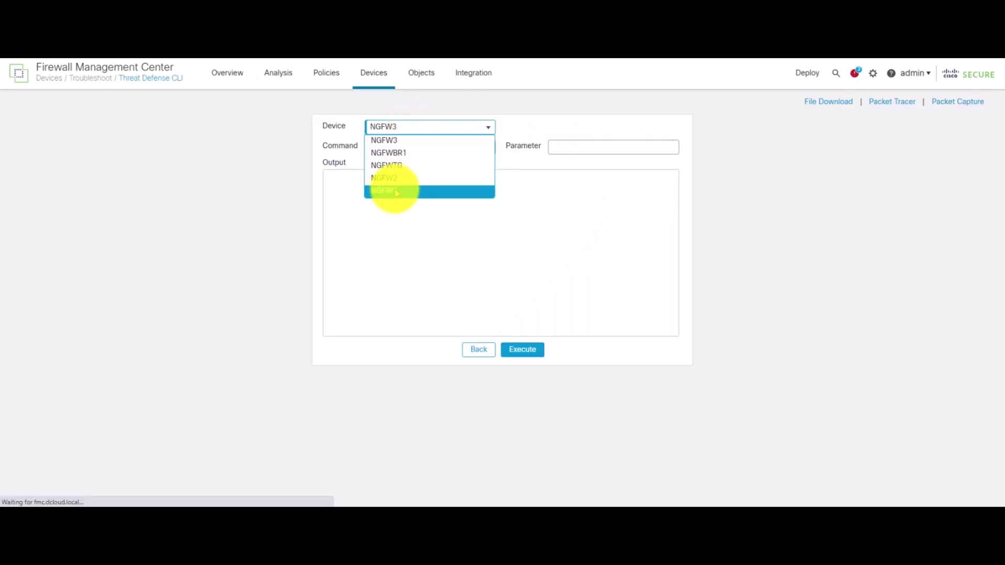
pyautogui.click(449, 147)
pyautogui.click(471, 172)
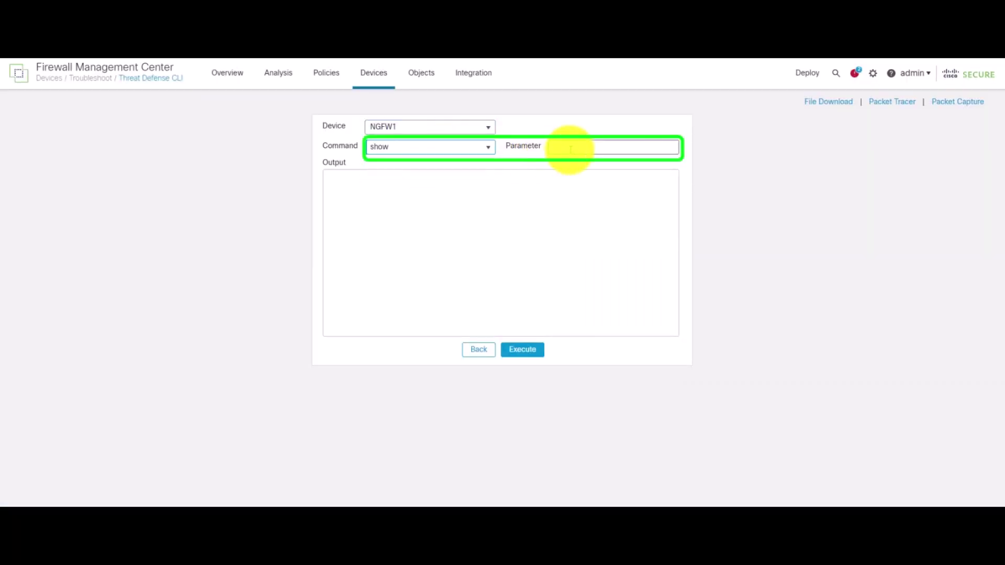
pyautogui.click(570, 149)
pyautogui.write('run vpn load-balancing')
pyautogui.click(523, 349)
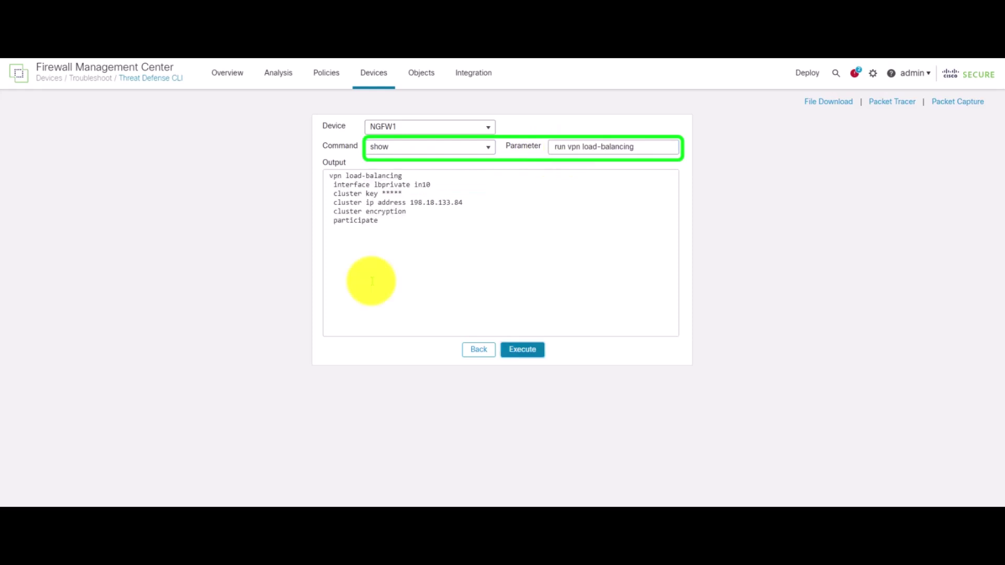
pyautogui.moveTo(554, 147); pyautogui.dragTo(567, 147)
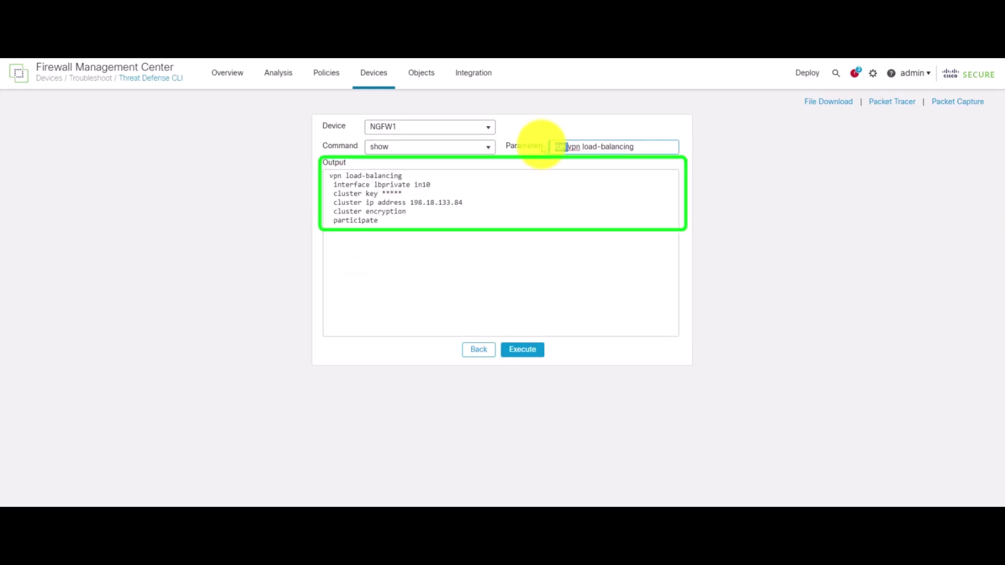
pyautogui.press('BackSpace')
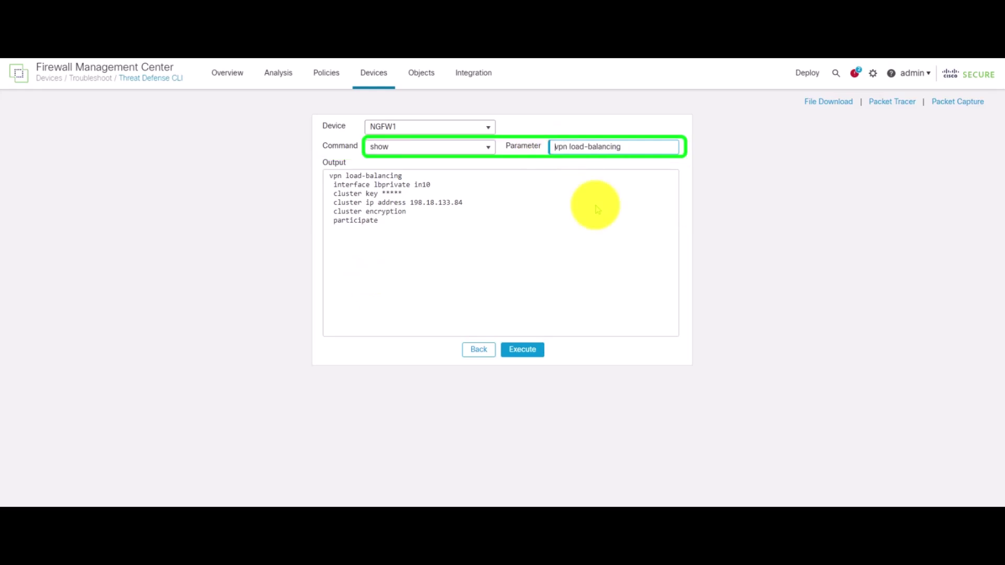
pyautogui.click(527, 349)
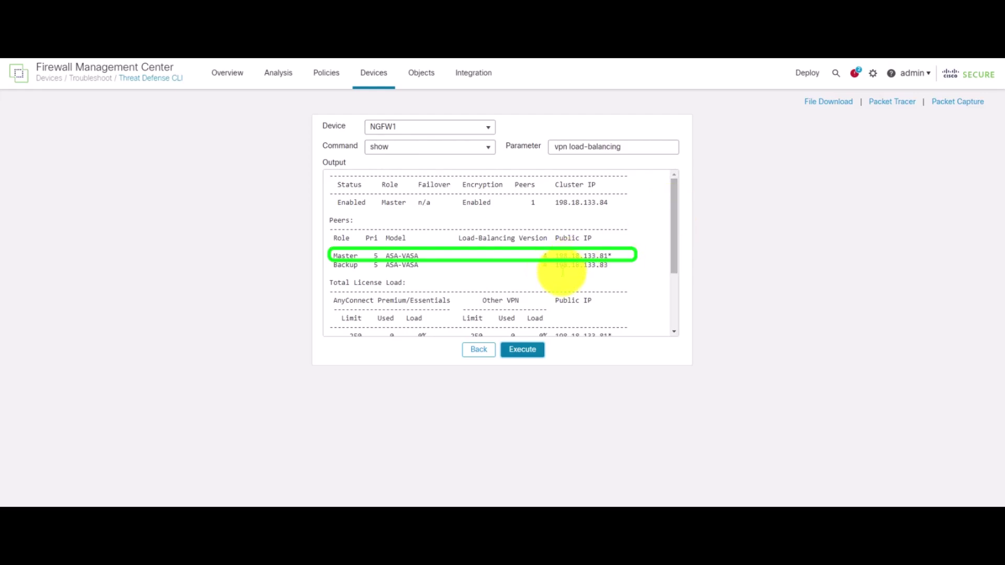
# - Highlight the Master peer 198.18.133.81 and Backup peer 198.18.133.83 in the results
pyautogui.moveTo(555, 257); pyautogui.dragTo(609, 255)
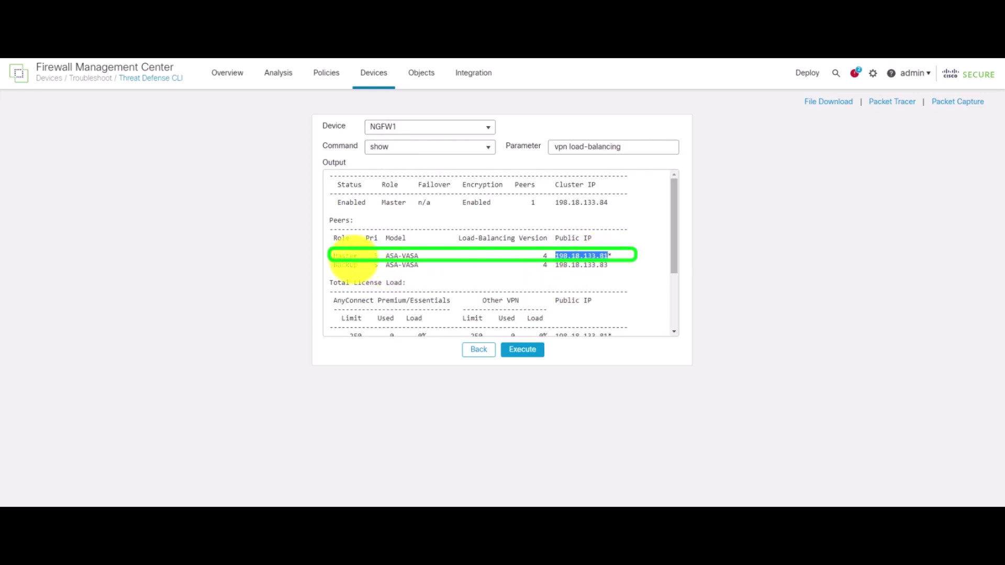
pyautogui.doubleClick(344, 256)
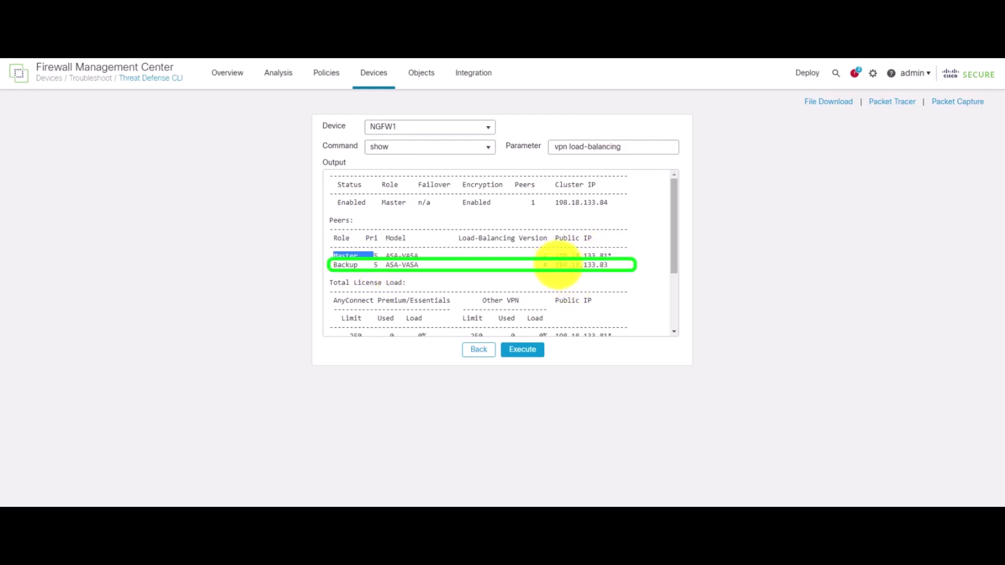
pyautogui.moveTo(556, 265); pyautogui.dragTo(622, 265)
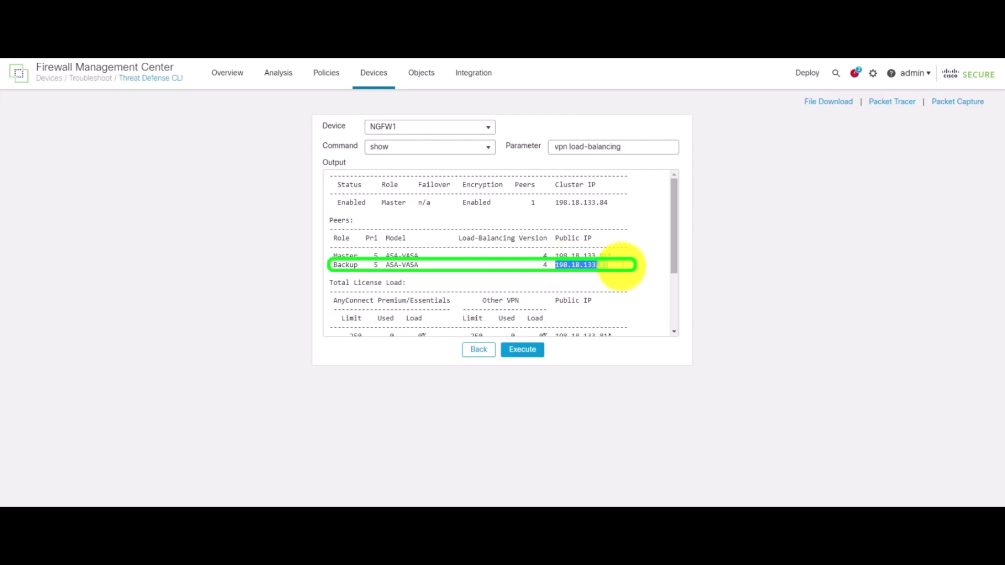
pyautogui.moveTo(334, 265); pyautogui.dragTo(400, 267)
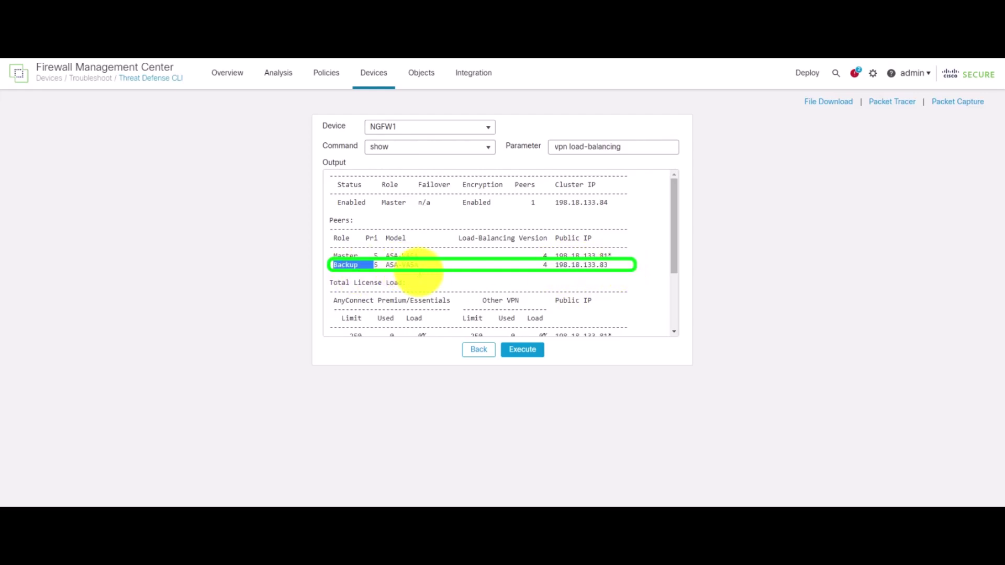
pyautogui.click(269, 504)
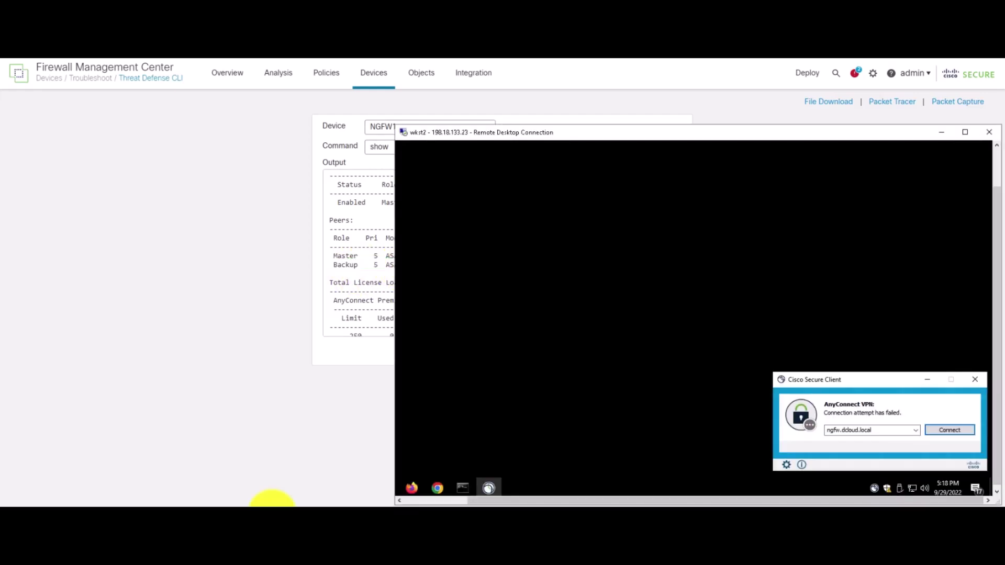
# - Connect Secure Client to ngfw.dcloud.local past the certificate warning using the Engineering group
pyautogui.click(949, 429)
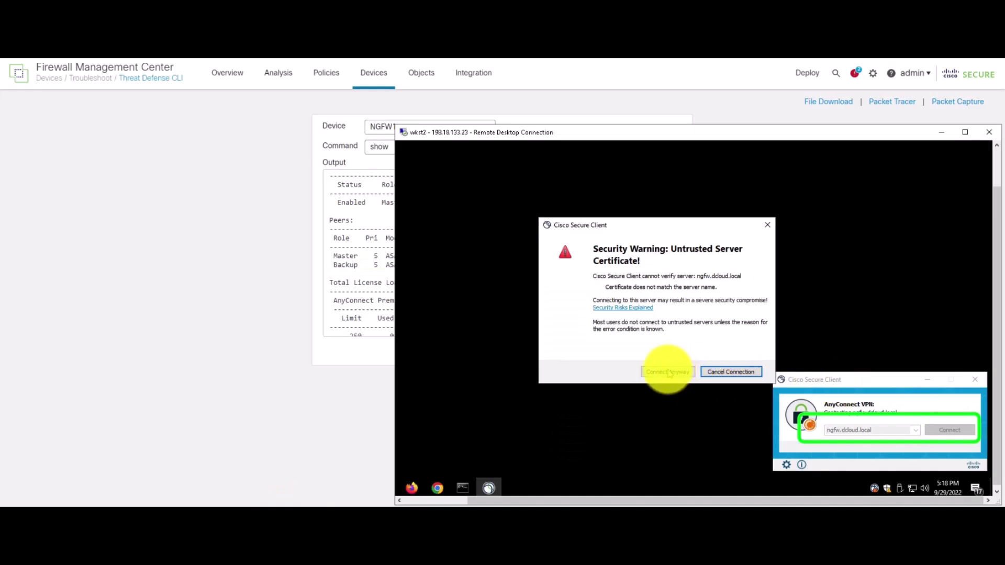
pyautogui.click(667, 369)
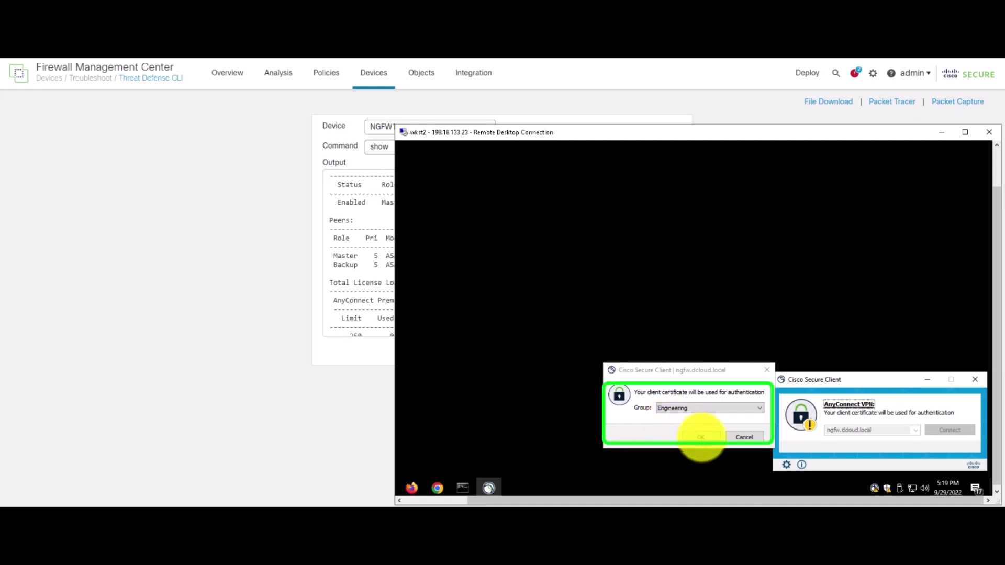
pyautogui.click(701, 437)
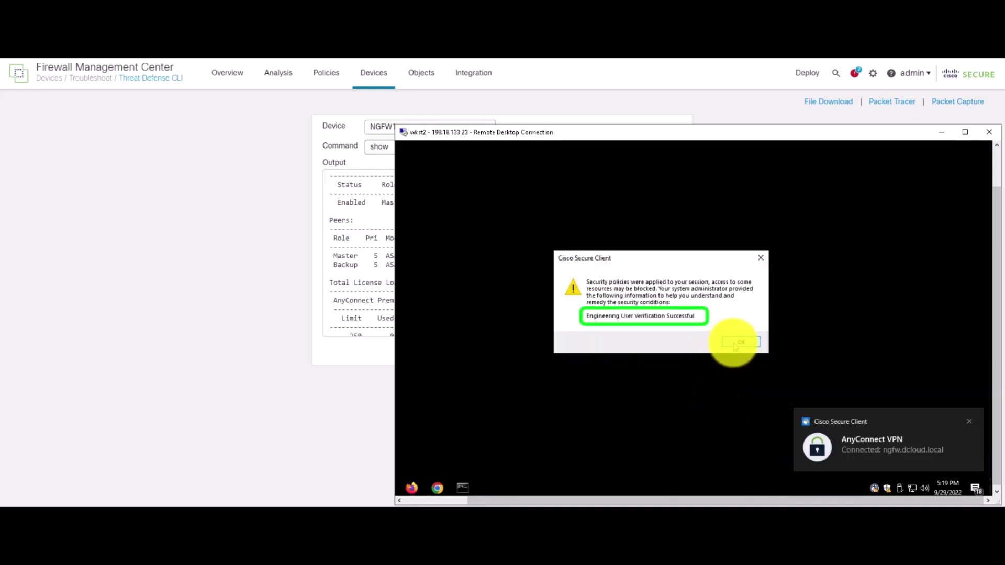
pyautogui.click(736, 344)
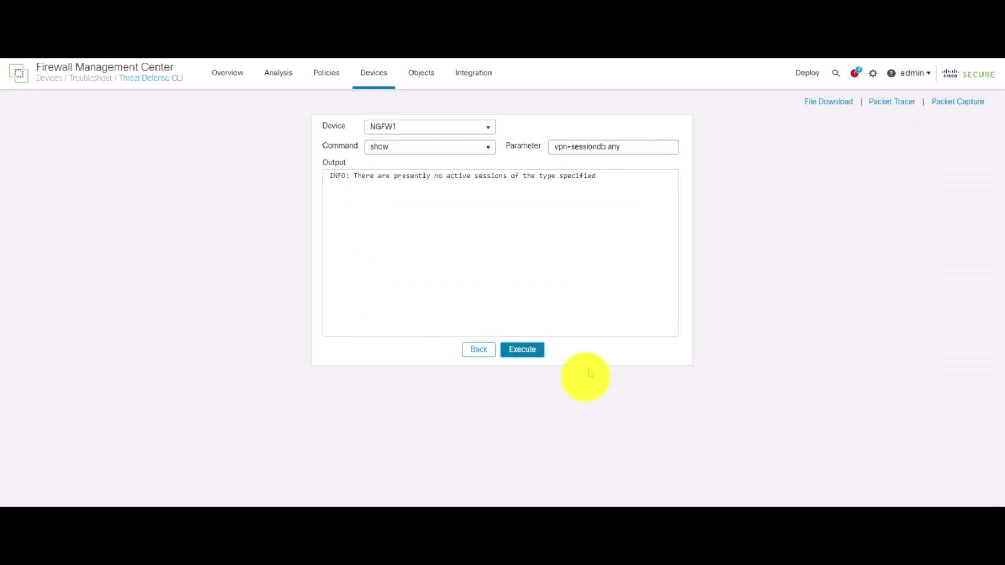
# - Run 'show vpn-sessiondb any' on NGFW3 to confirm the Engineering AnyConnect session is there
pyautogui.click(634, 149)
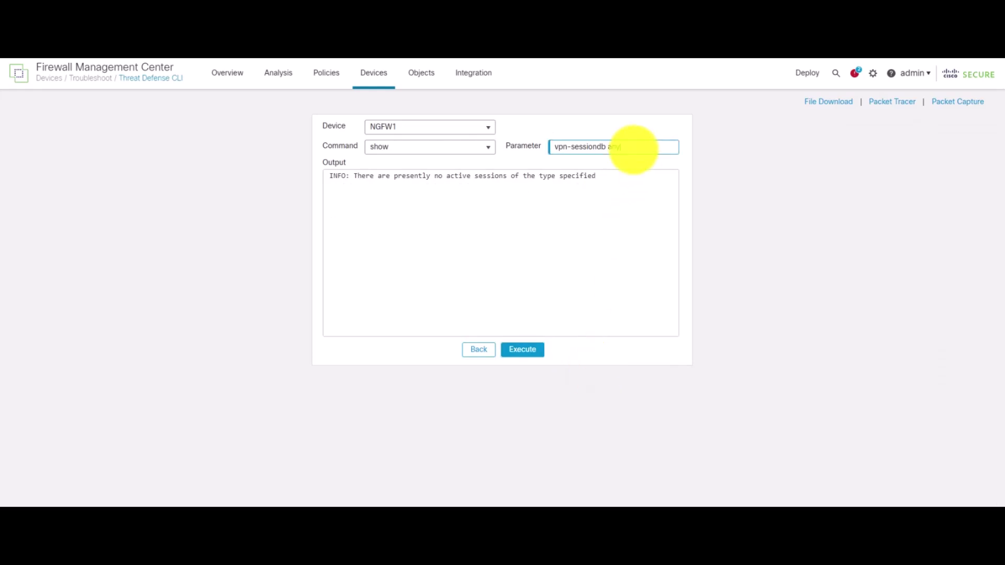
pyautogui.moveTo(634, 149); pyautogui.dragTo(482, 130)
pyautogui.click(478, 128)
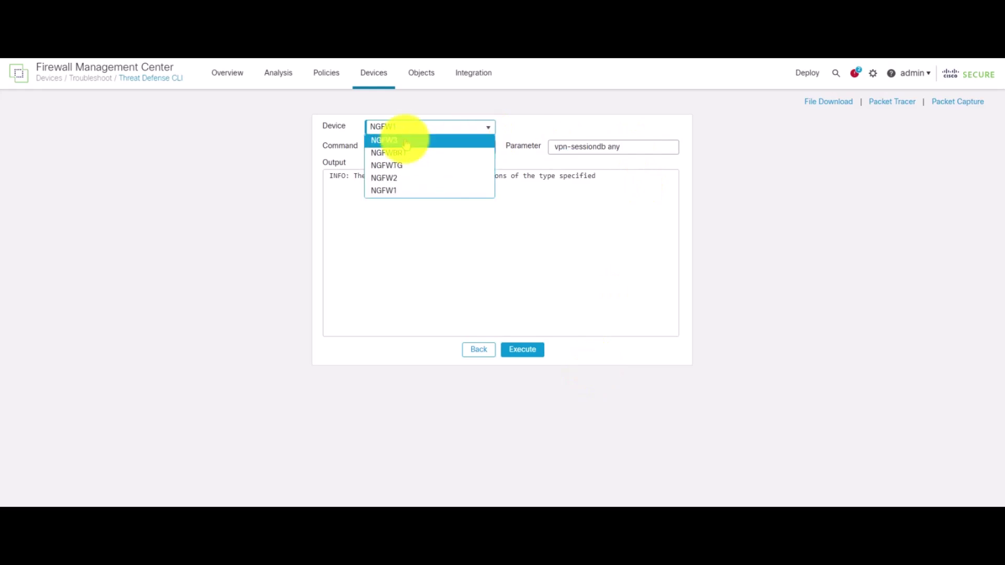
pyautogui.click(407, 142)
pyautogui.click(583, 146)
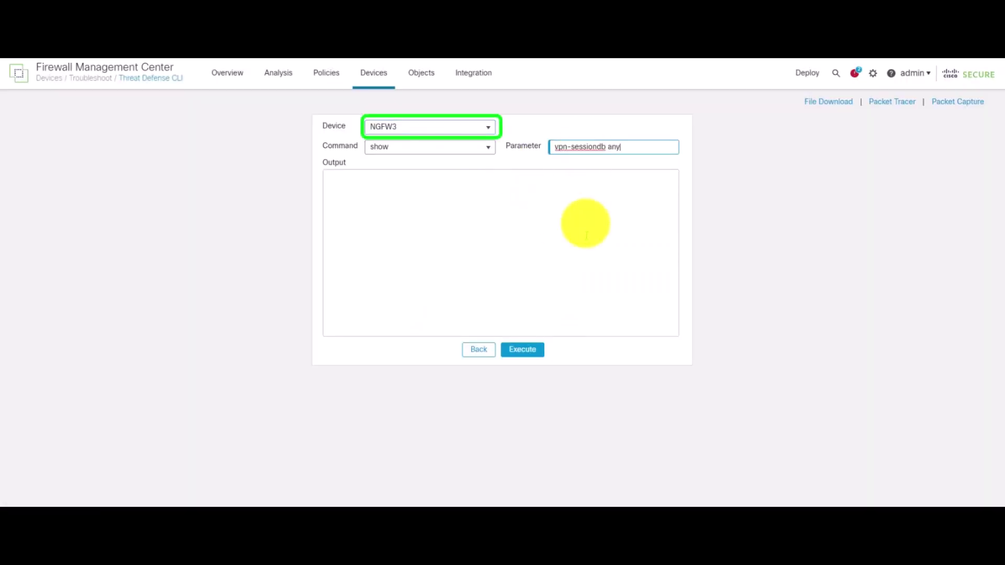
pyautogui.click(523, 349)
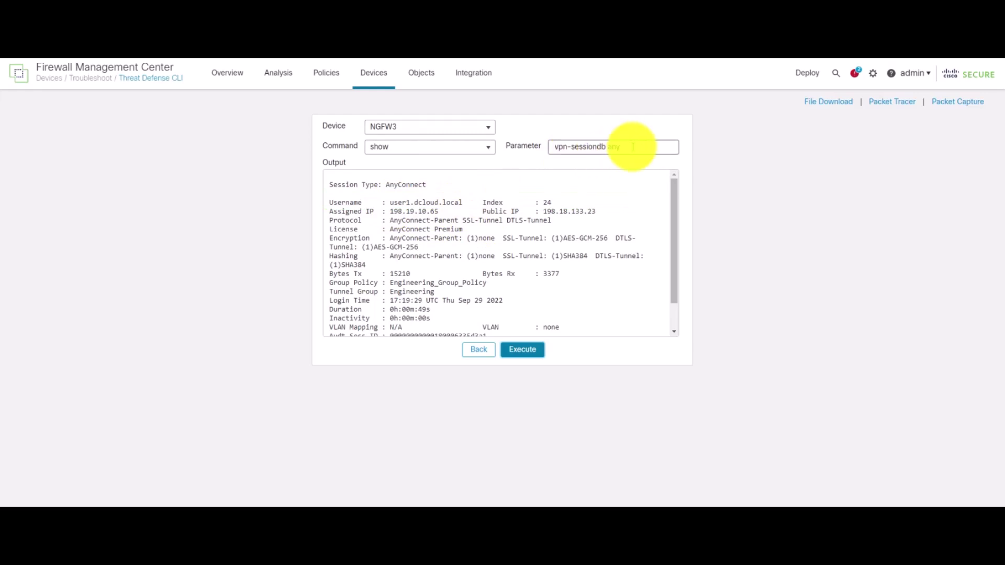
# - Change the command parameter to 'vpn load-balancing' to check NGFW3's load-balancing status
pyautogui.moveTo(632, 146); pyautogui.dragTo(548, 147)
pyautogui.write('vp')
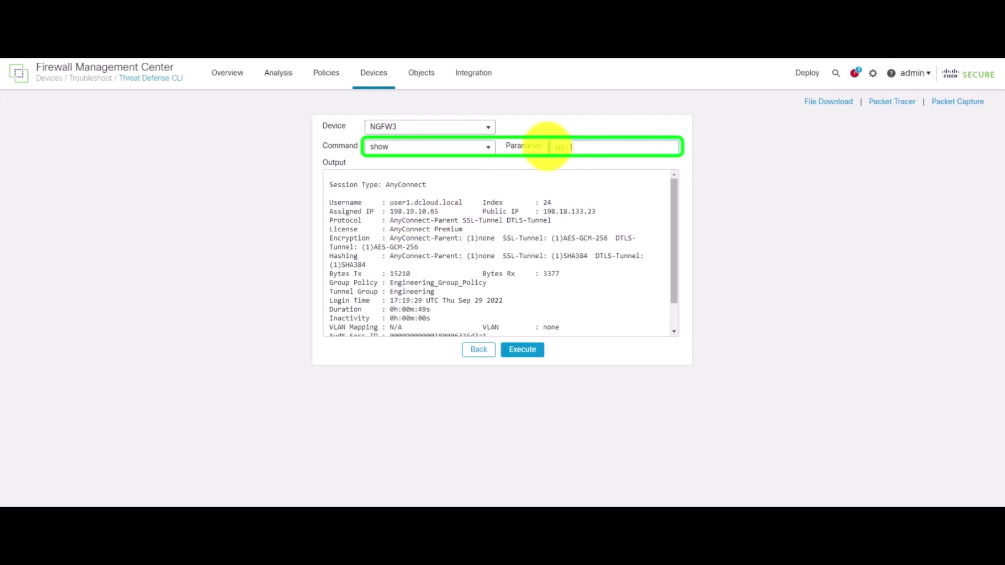
pyautogui.write('ncing')
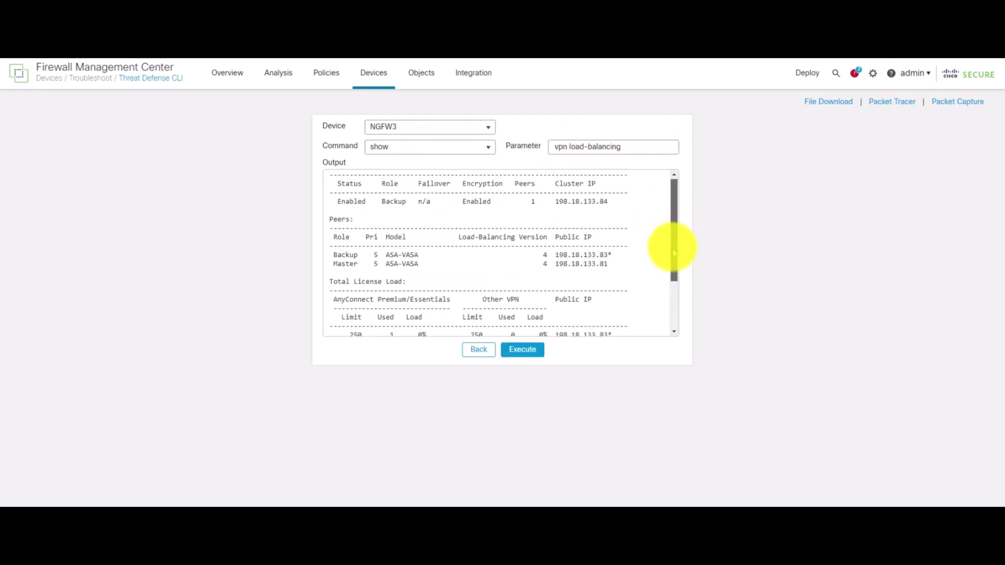
pyautogui.scroll(-5, 674, 251)
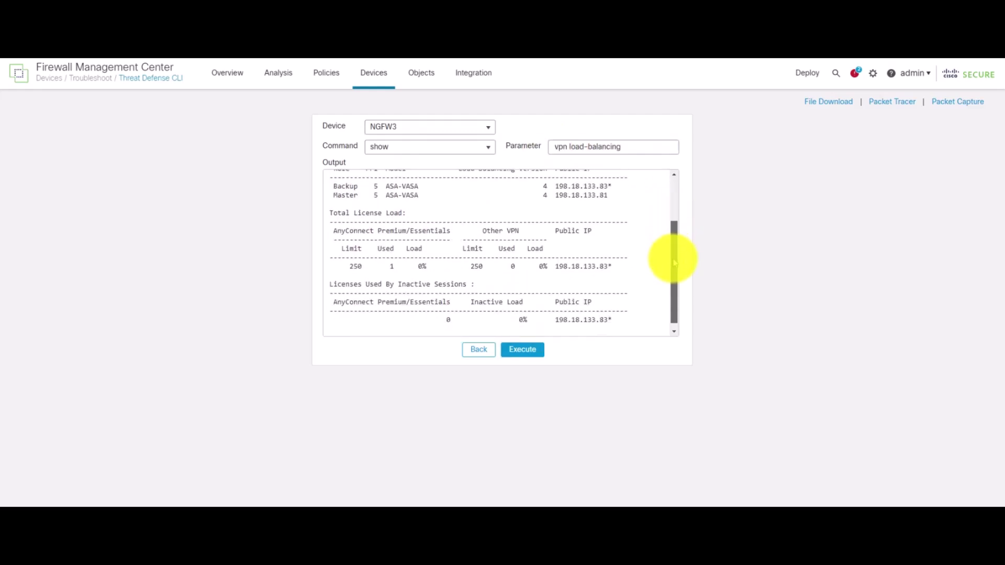
pyautogui.scroll(-1, 675, 262)
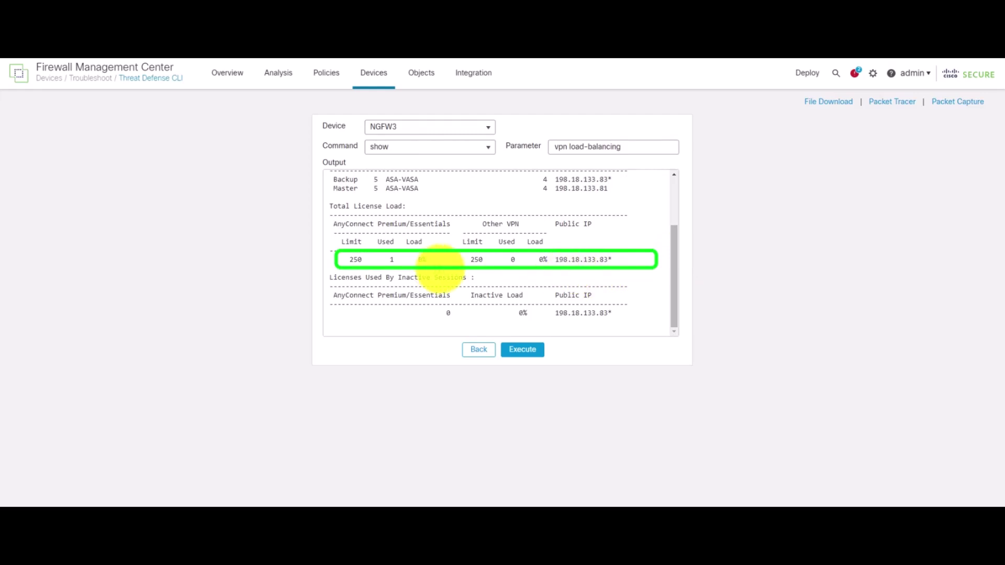
pyautogui.scroll(1, 674, 260)
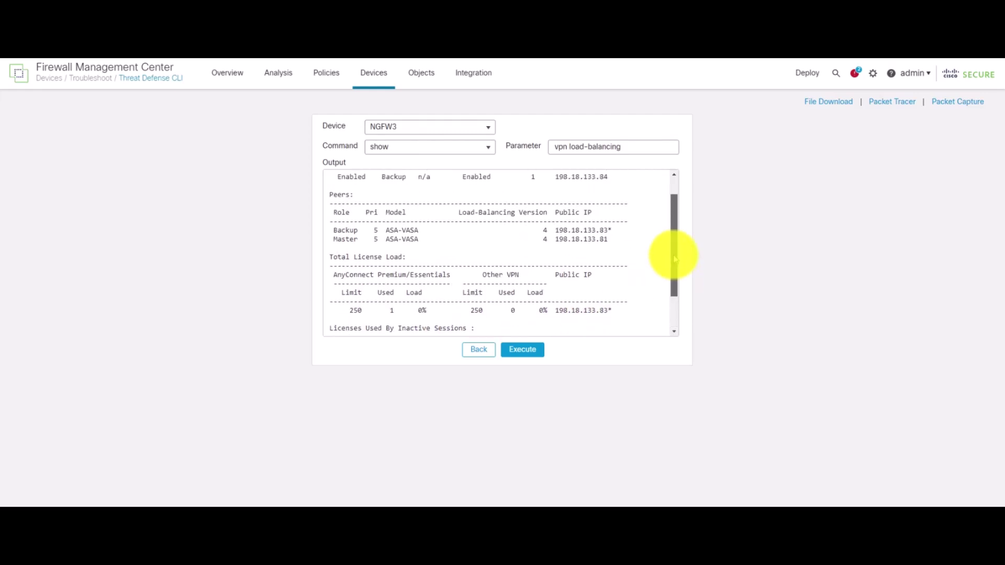